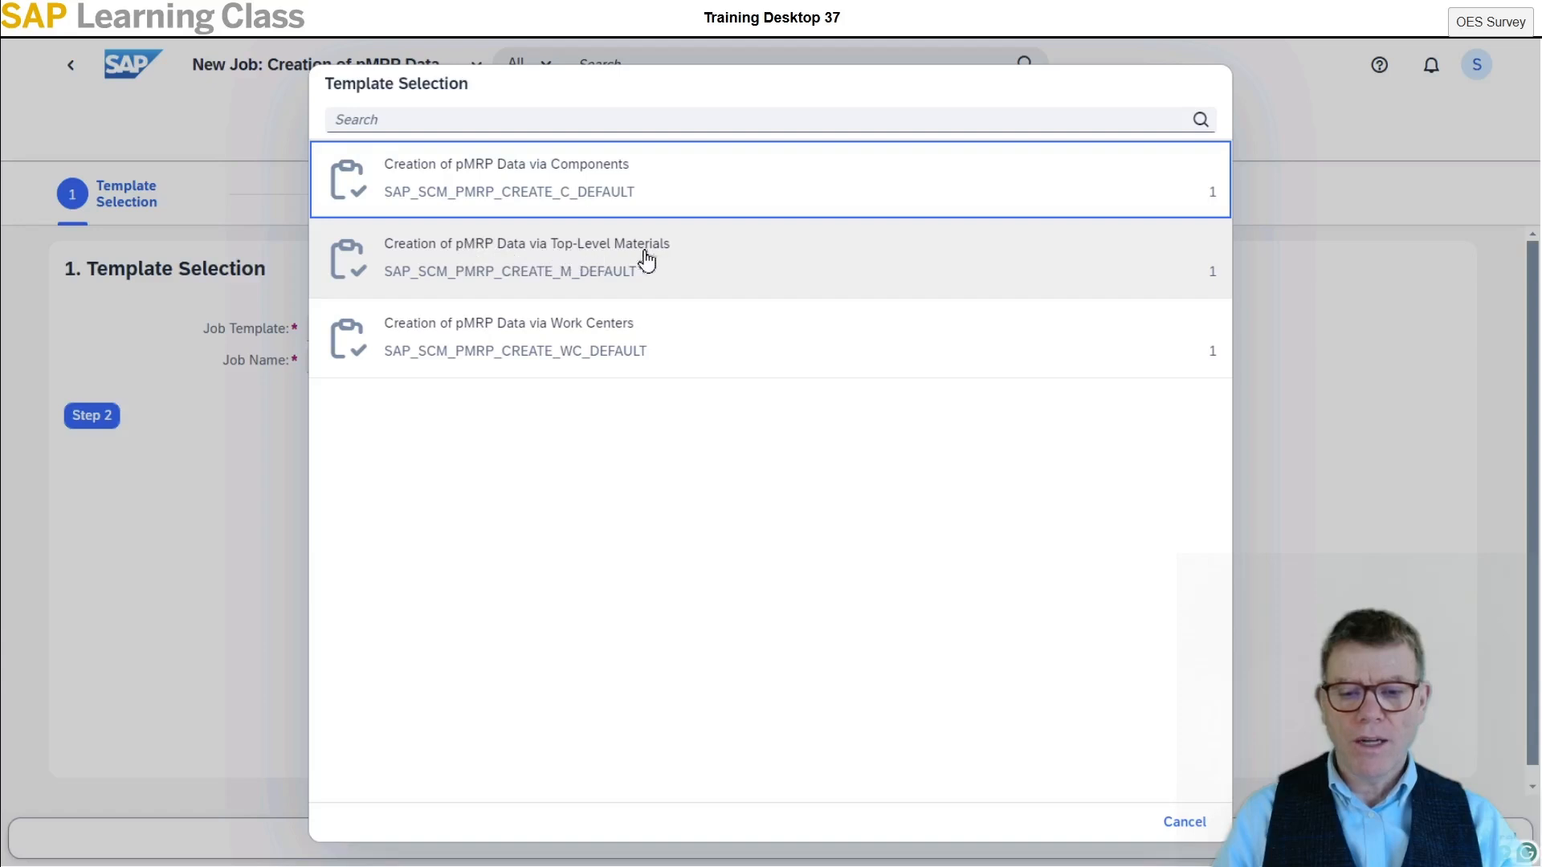
Choose the template for creating pMRP data via top-level materials and proceed past the scheduling options to the job parameters.
{"action": "left_click", "coordinate": [657, 261]}
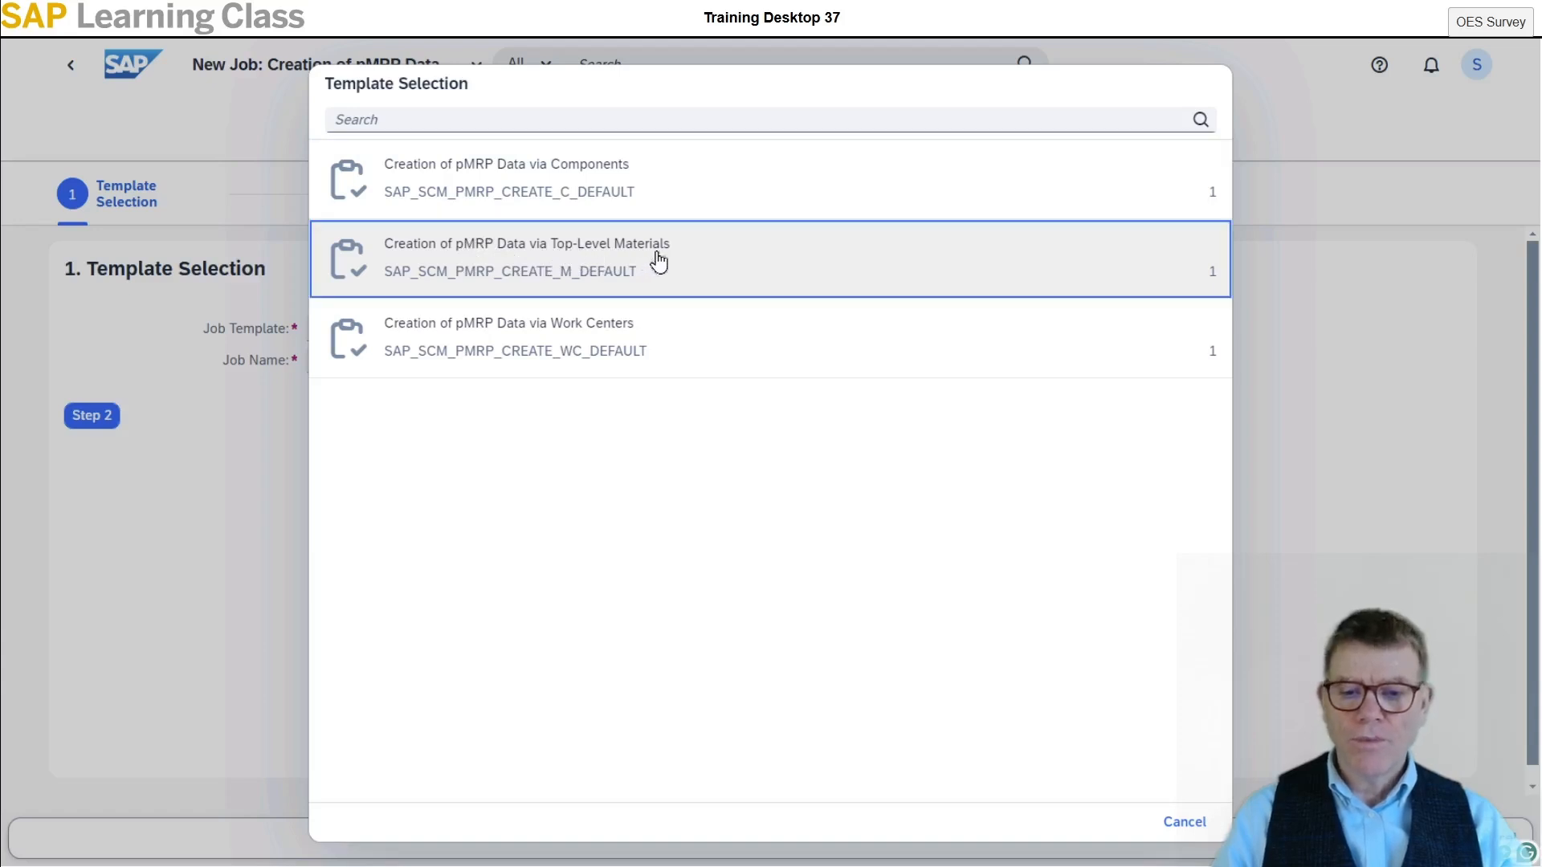
{"action": "left_click", "coordinate": [95, 416]}
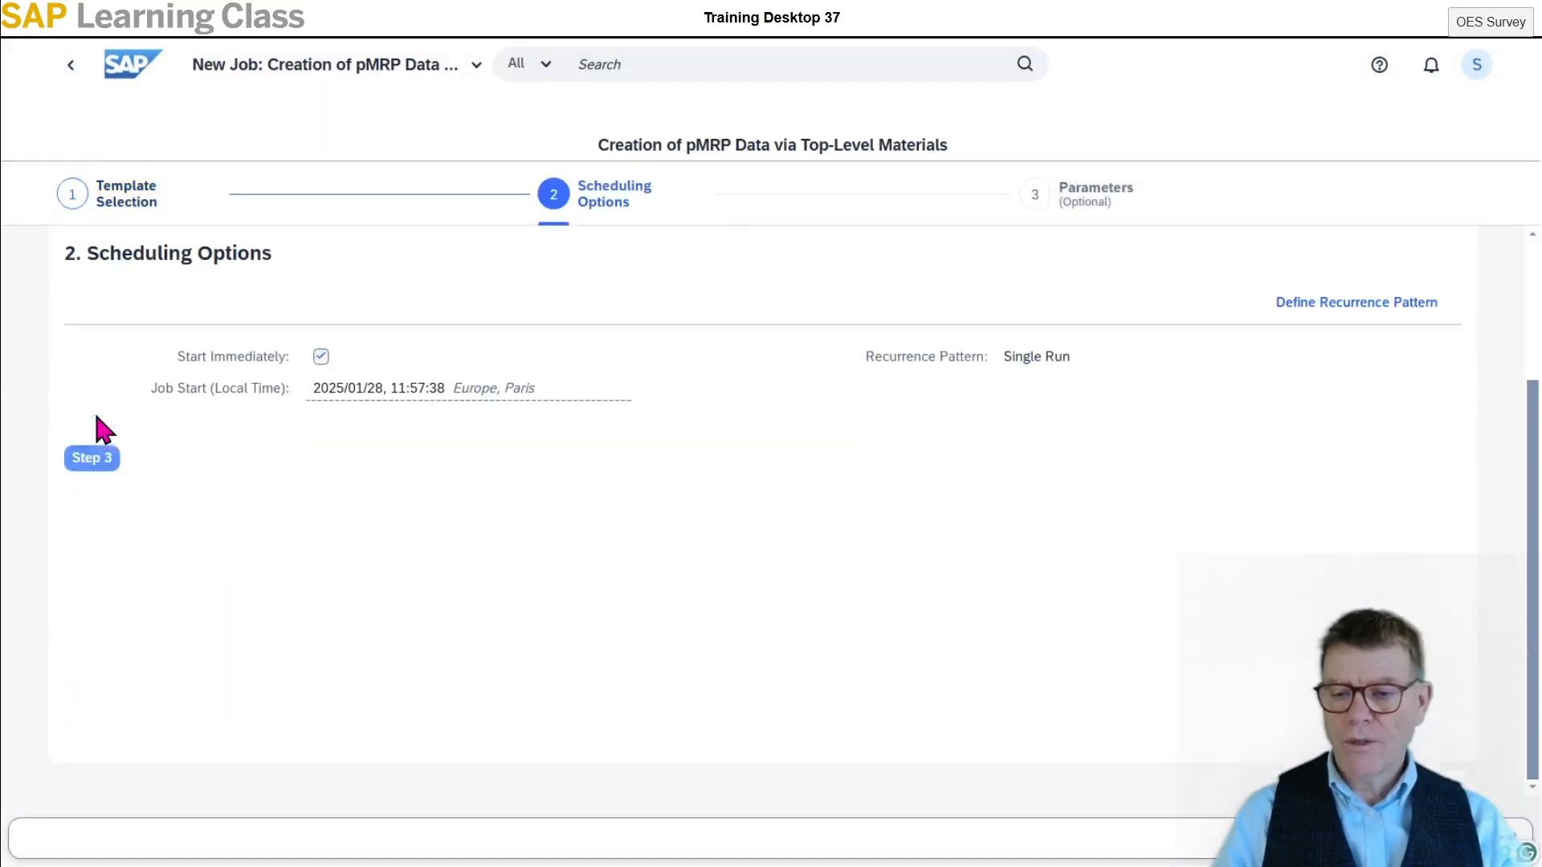
{"action": "left_click", "coordinate": [107, 446]}
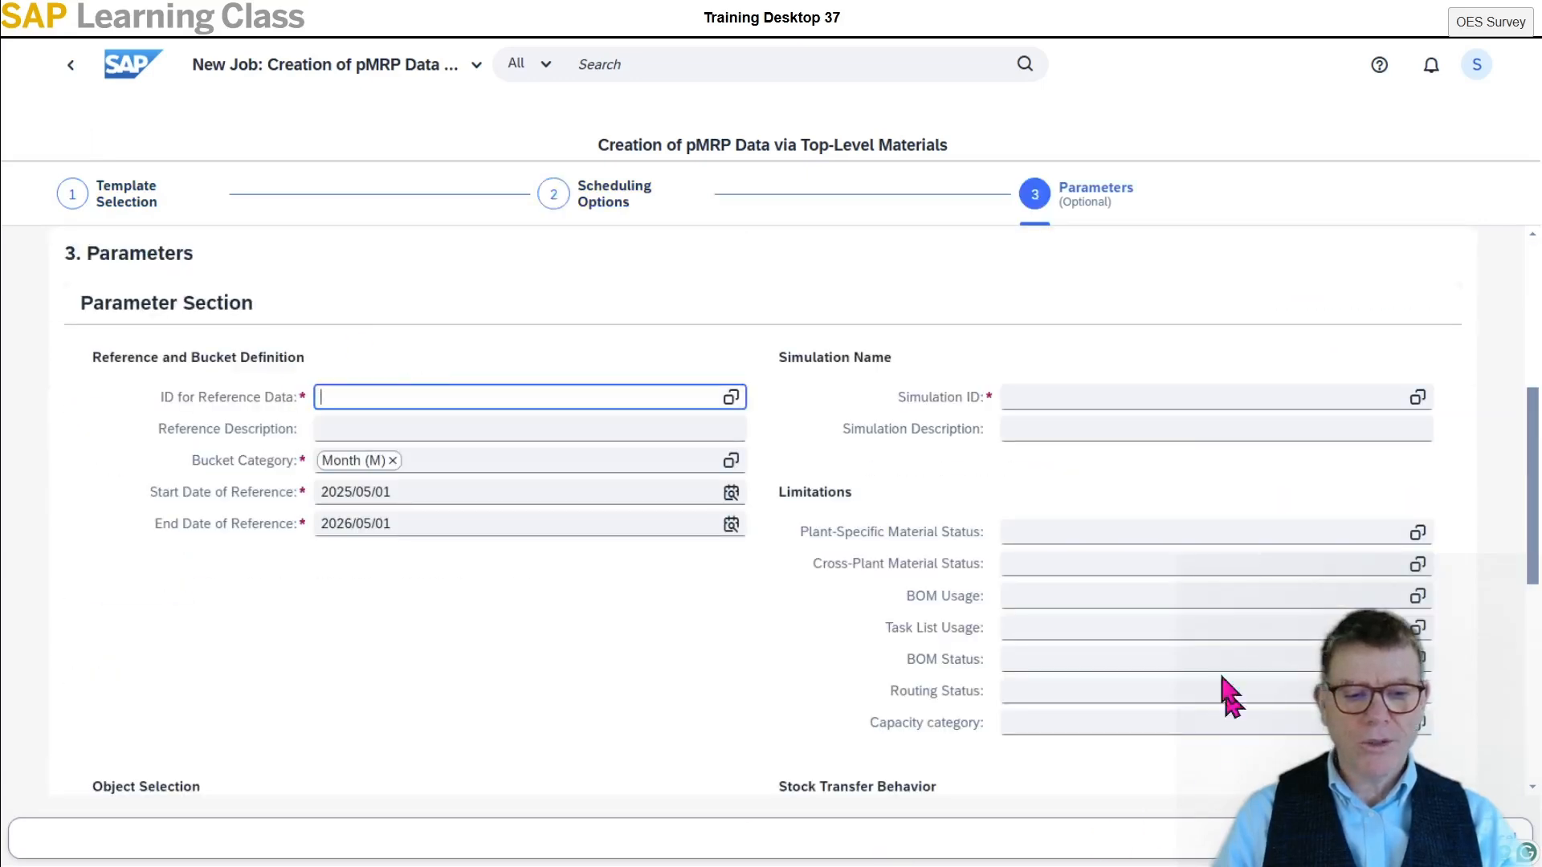
Fill in reference 006, weekly buckets from 2025/02/01, simulation 006sim, plant 1010 and material T-F137, with opening stock set to plant stock at time of transfer.
{"action": "scroll", "coordinate": [1261, 598], "scroll_direction": "down", "scroll_amount": 5}
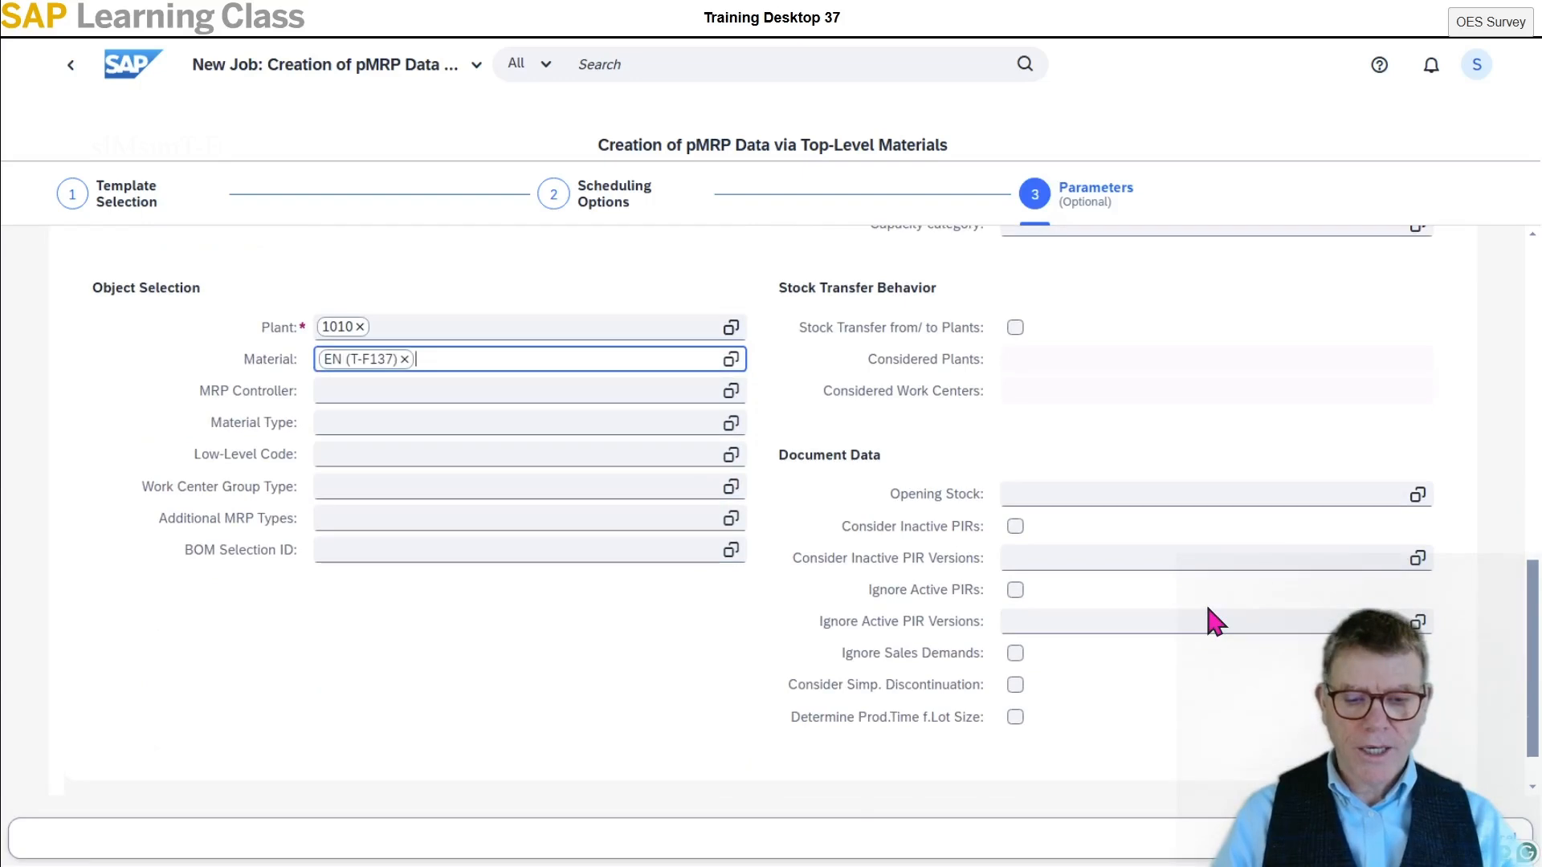
{"action": "left_click", "coordinate": [1418, 498]}
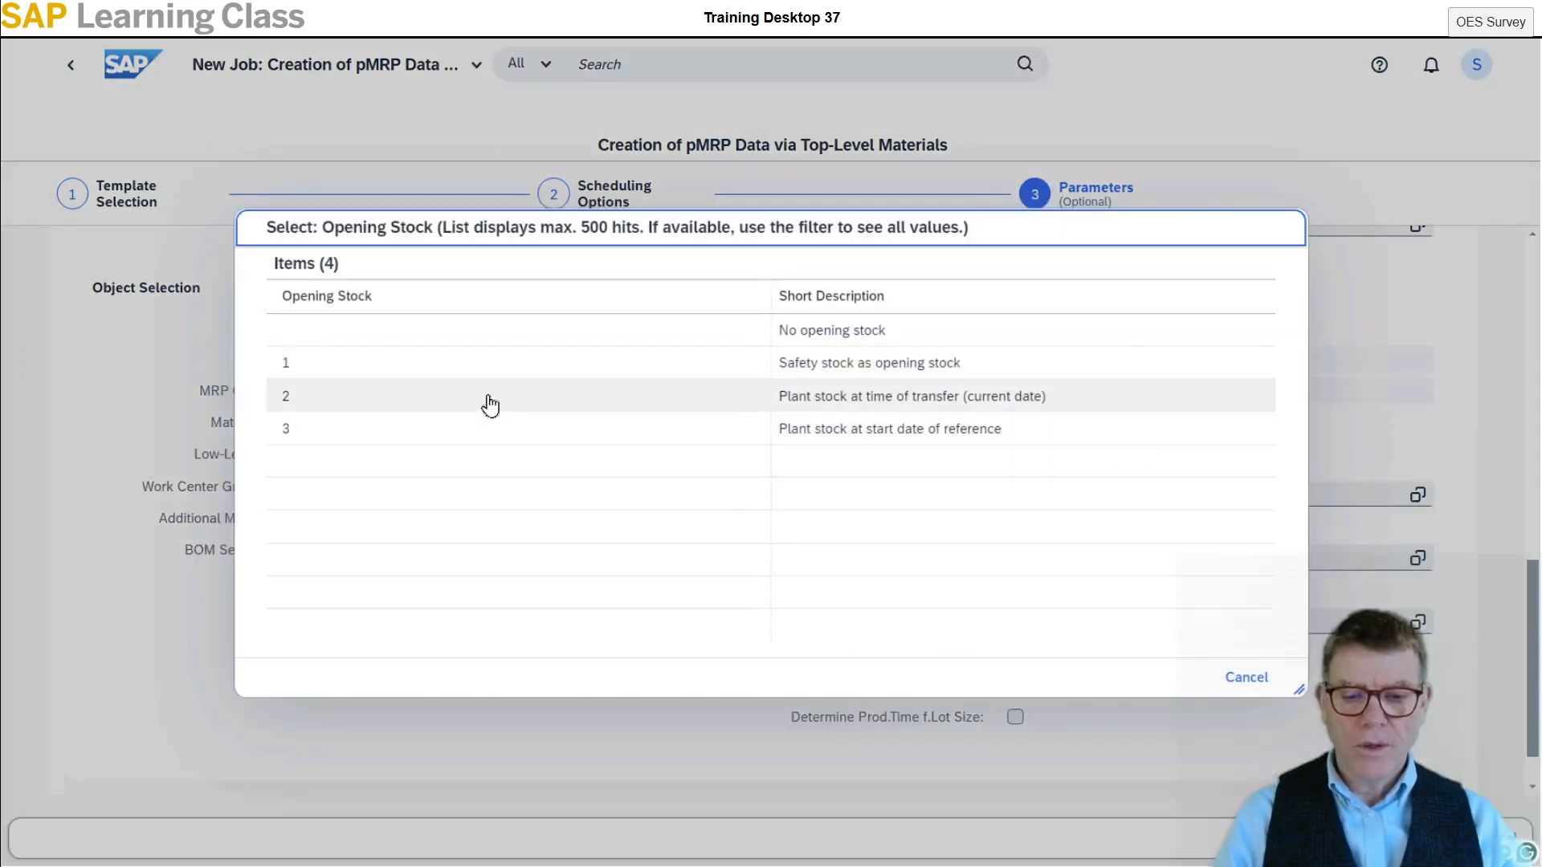
{"action": "left_click", "coordinate": [485, 400]}
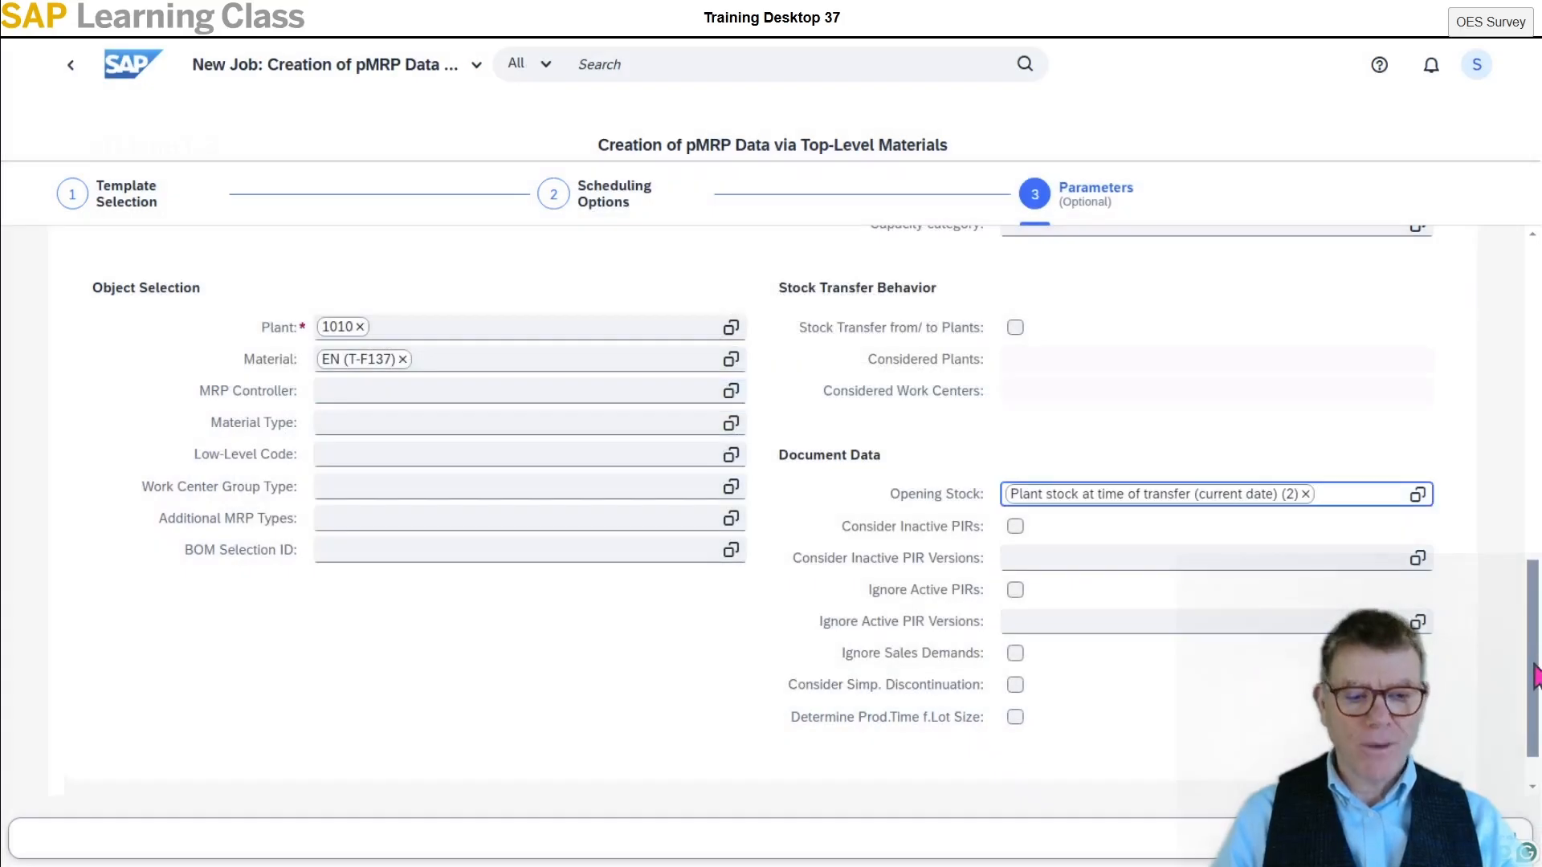
{"action": "left_click_drag", "start_coordinate": [1534, 674], "coordinate": [1534, 649]}
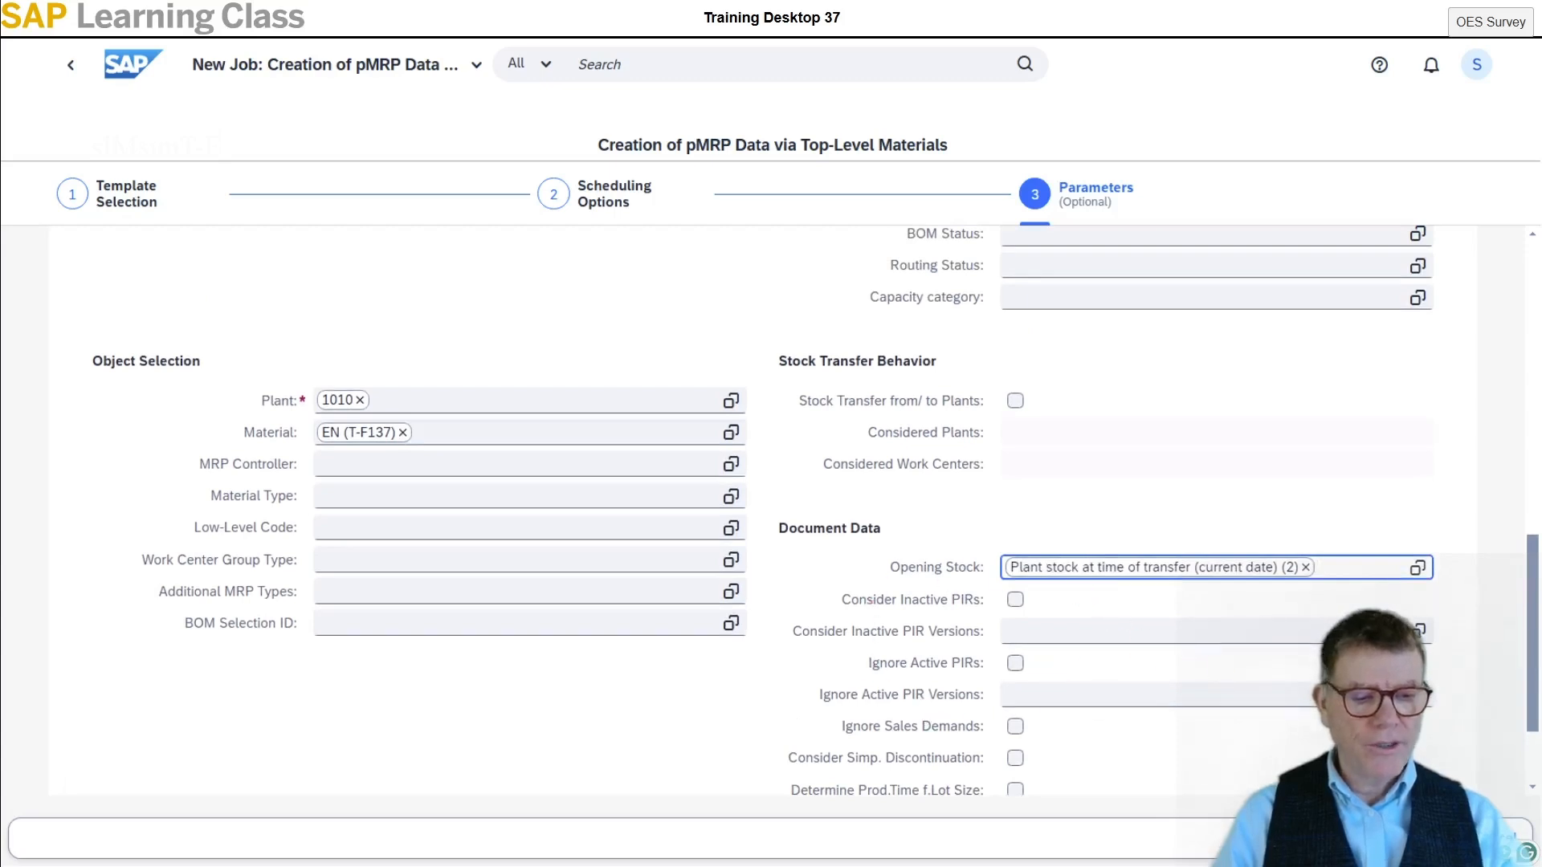
{"action": "left_click_drag", "start_coordinate": [1534, 649], "coordinate": [1533, 549]}
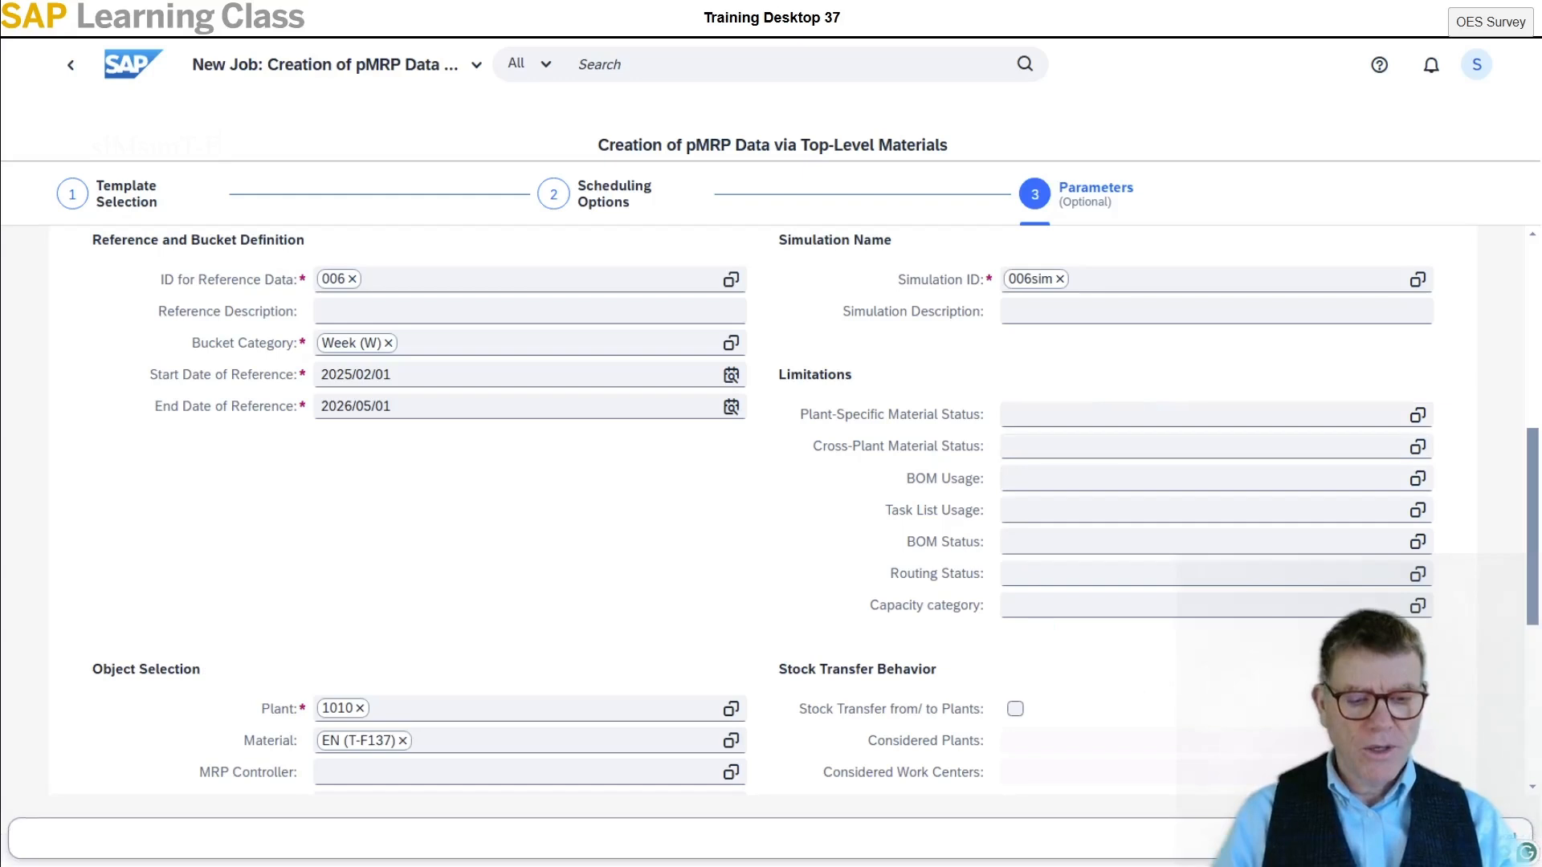
Schedule the pMRP data creation job and refresh the list of application jobs.
{"action": "left_click", "coordinate": [1322, 838]}
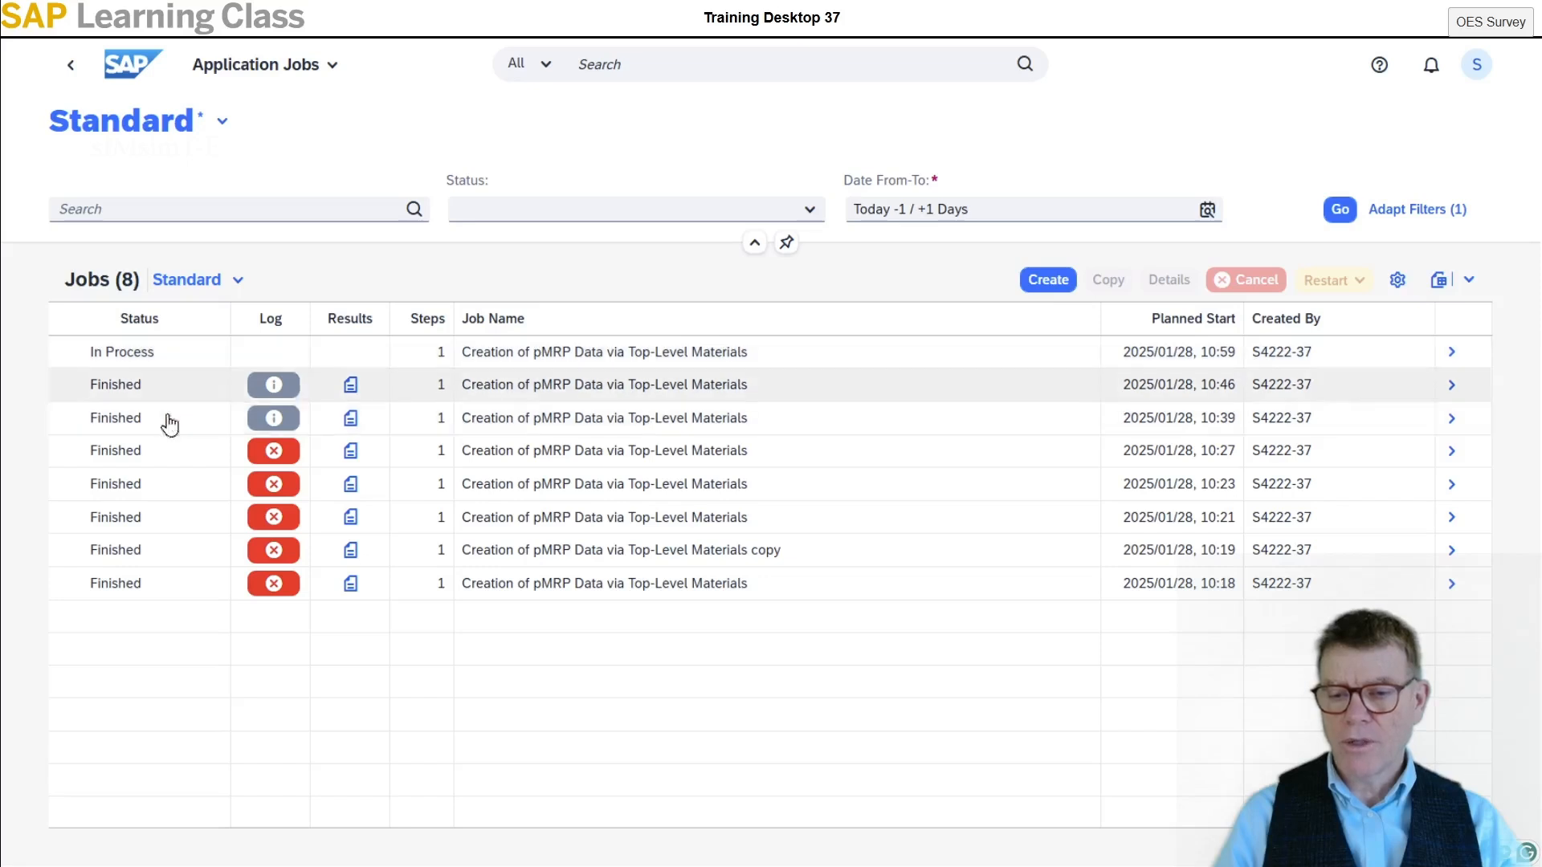
{"action": "left_click", "coordinate": [1346, 215]}
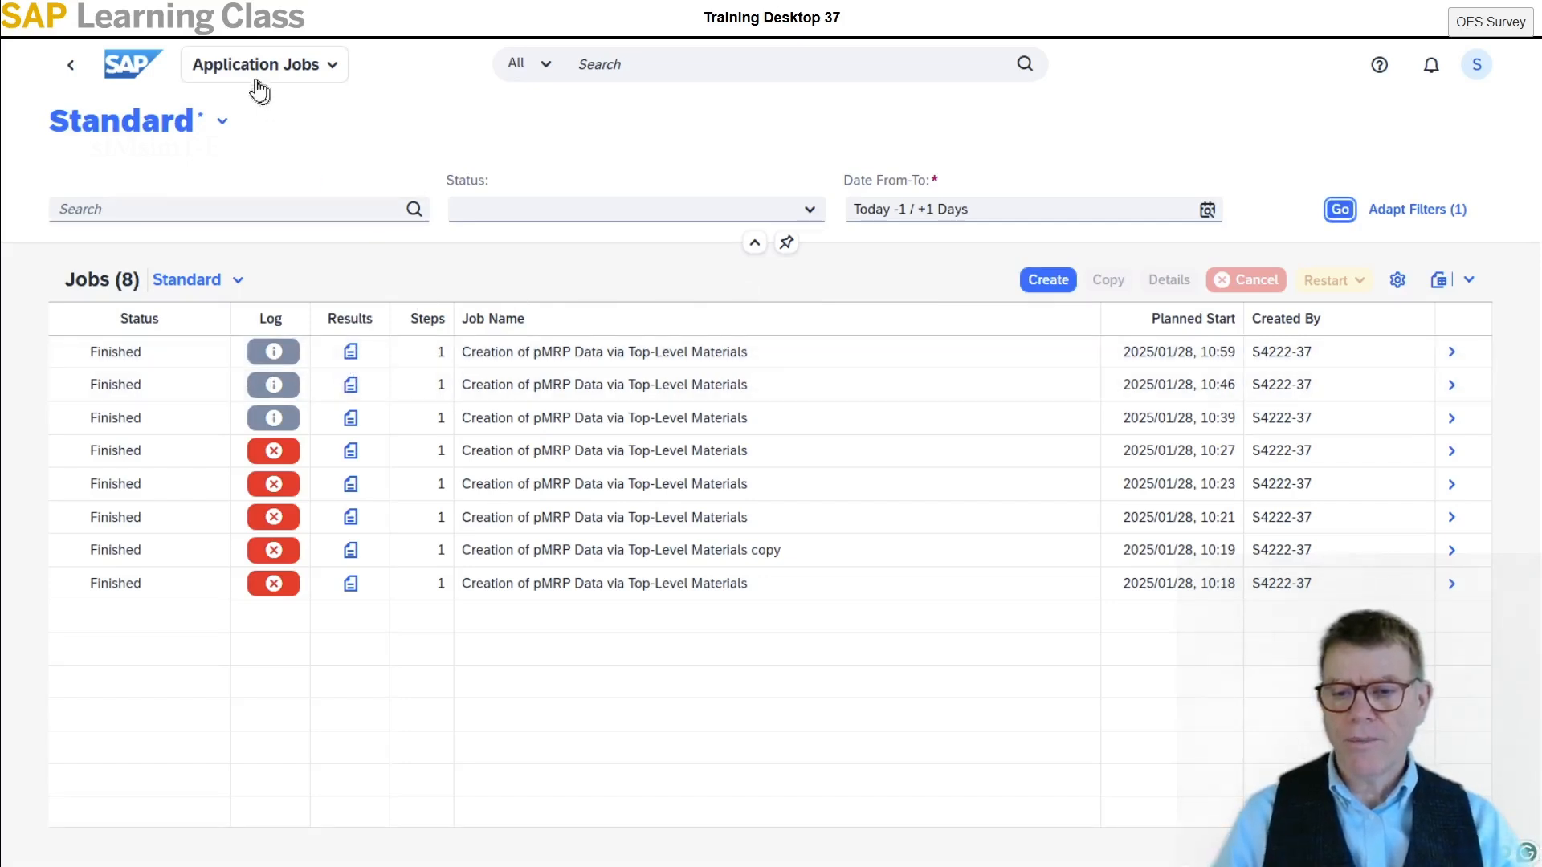
Return to the home page and open simulation 005SIM in Process pMRP Simulations.
{"action": "left_click", "coordinate": [120, 68]}
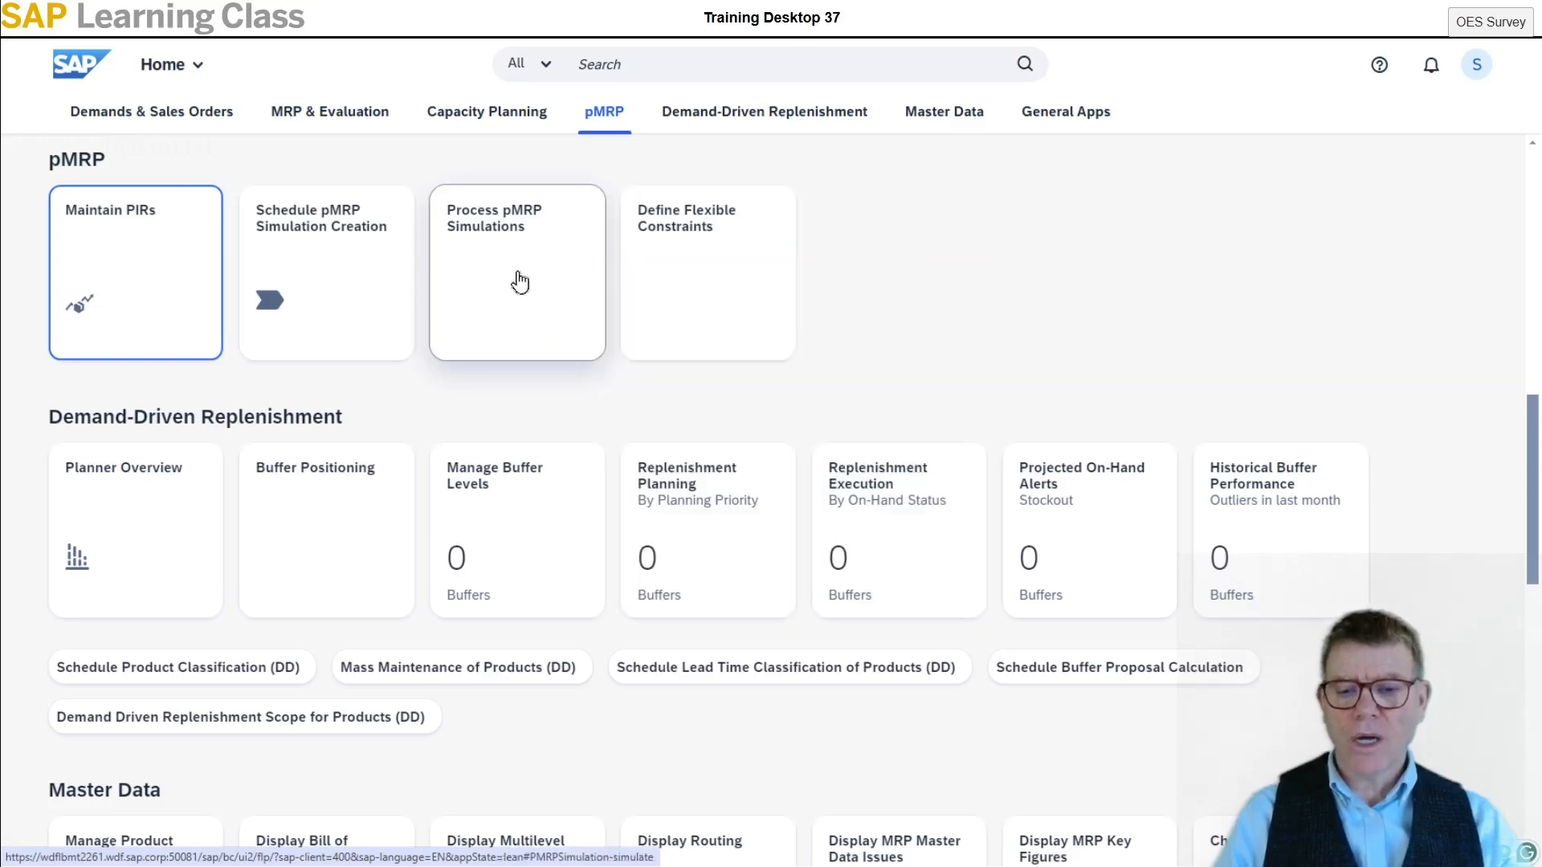
{"action": "left_click", "coordinate": [519, 281]}
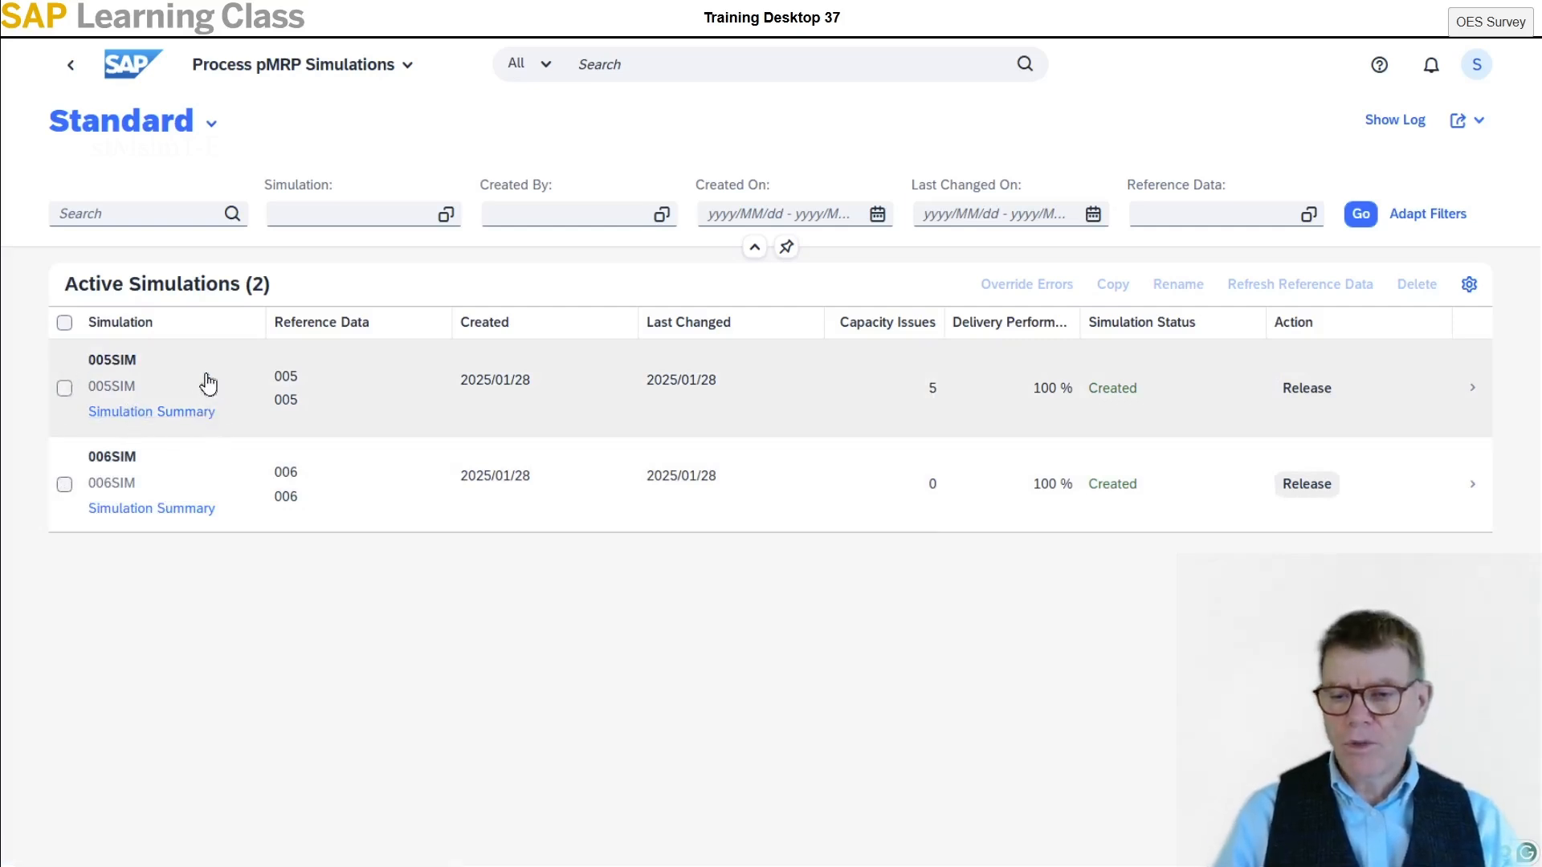
{"action": "left_click", "coordinate": [310, 376]}
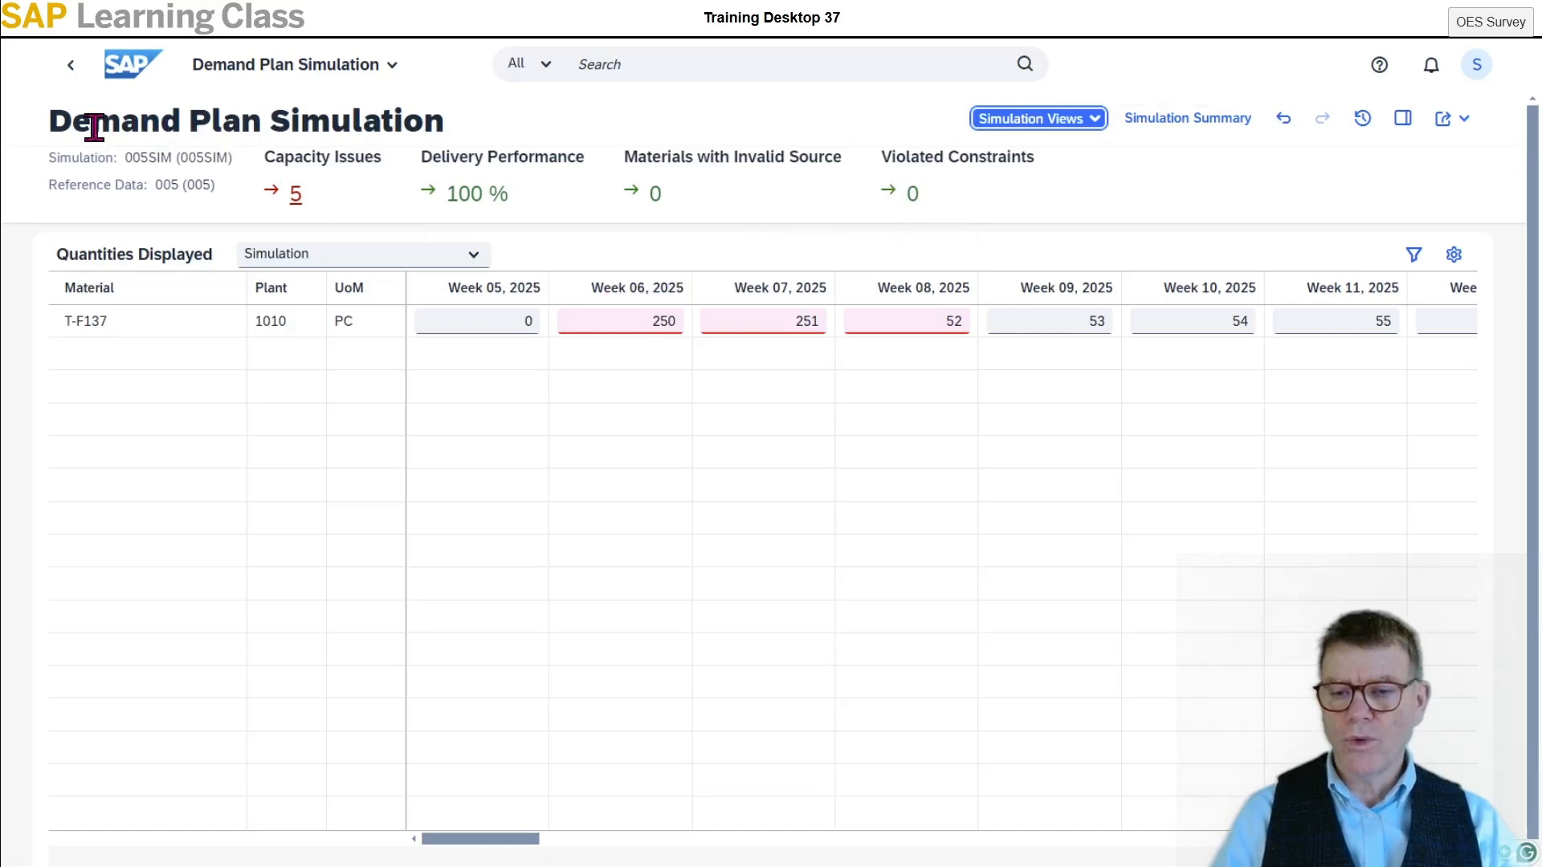
Switch simulation 005SIM from the demand plan to the Capacity Plan Simulation view.
{"action": "left_click", "coordinate": [1097, 121]}
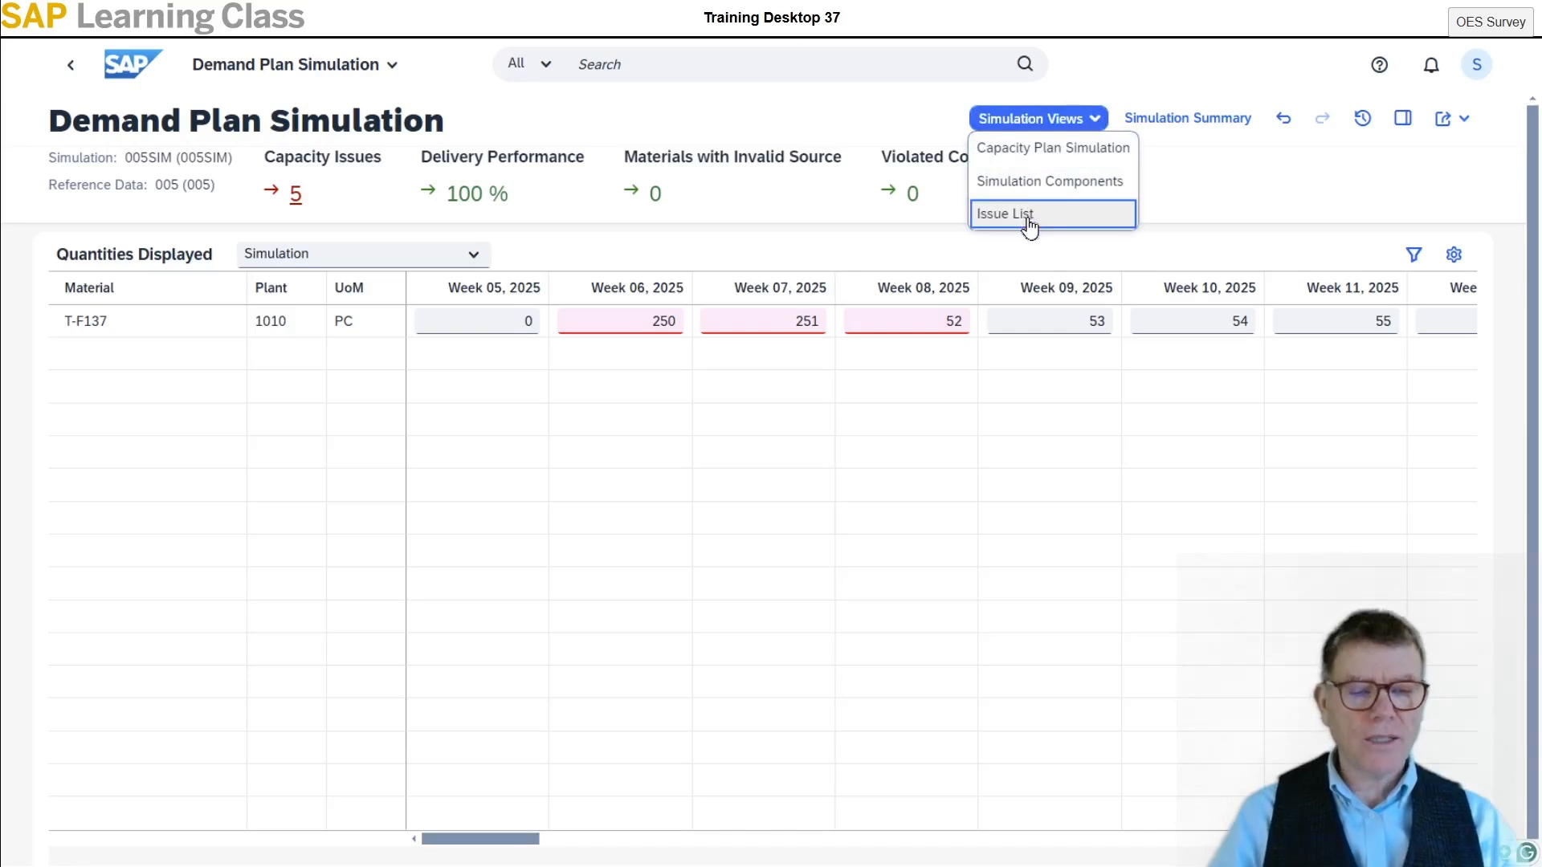
{"action": "left_click", "coordinate": [716, 486]}
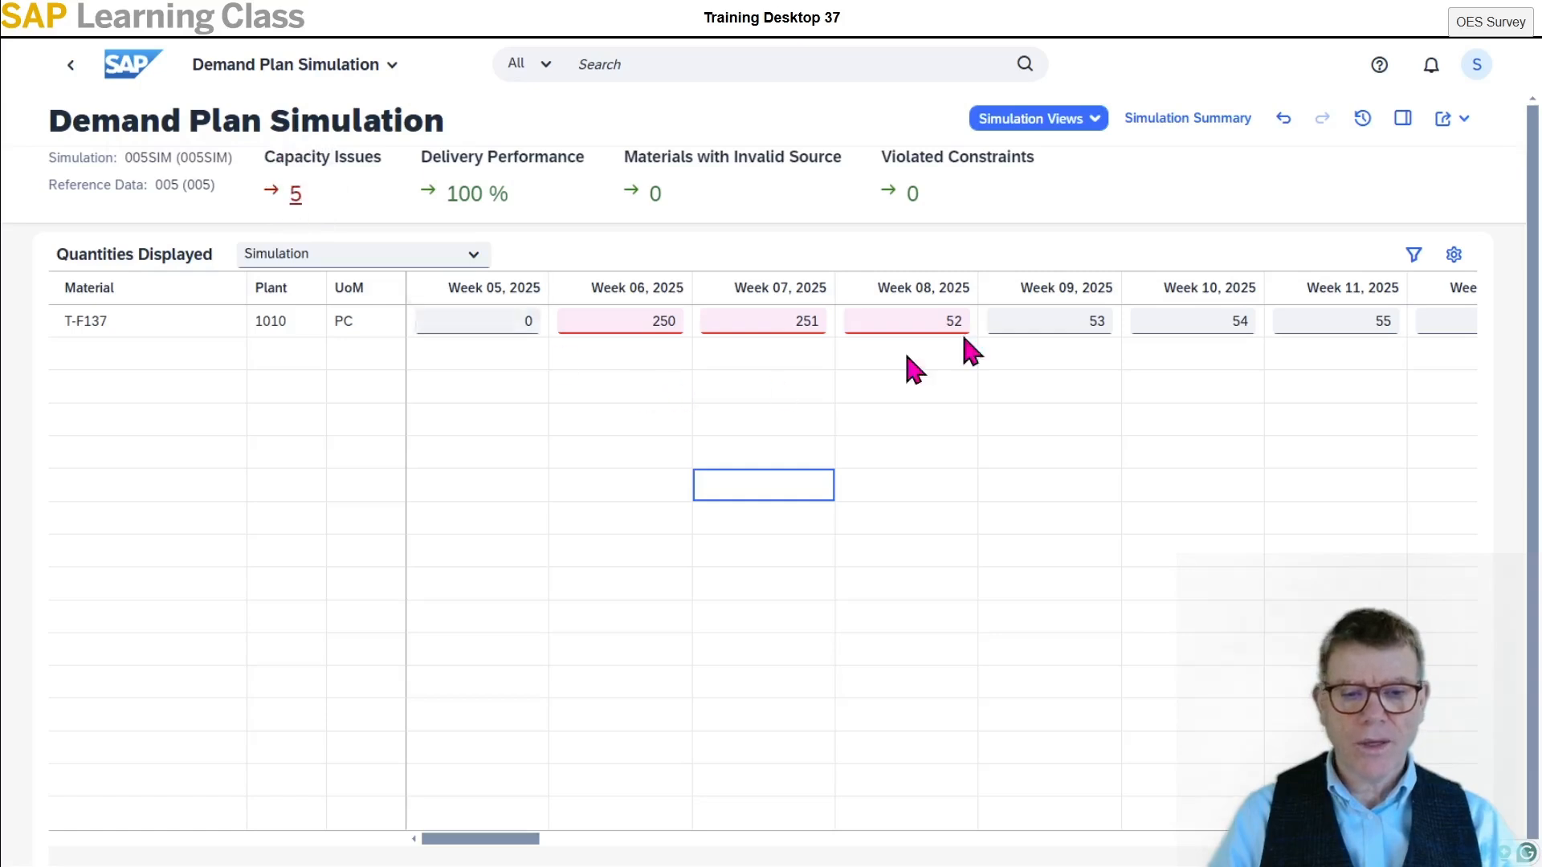
{"action": "left_click", "coordinate": [1096, 122]}
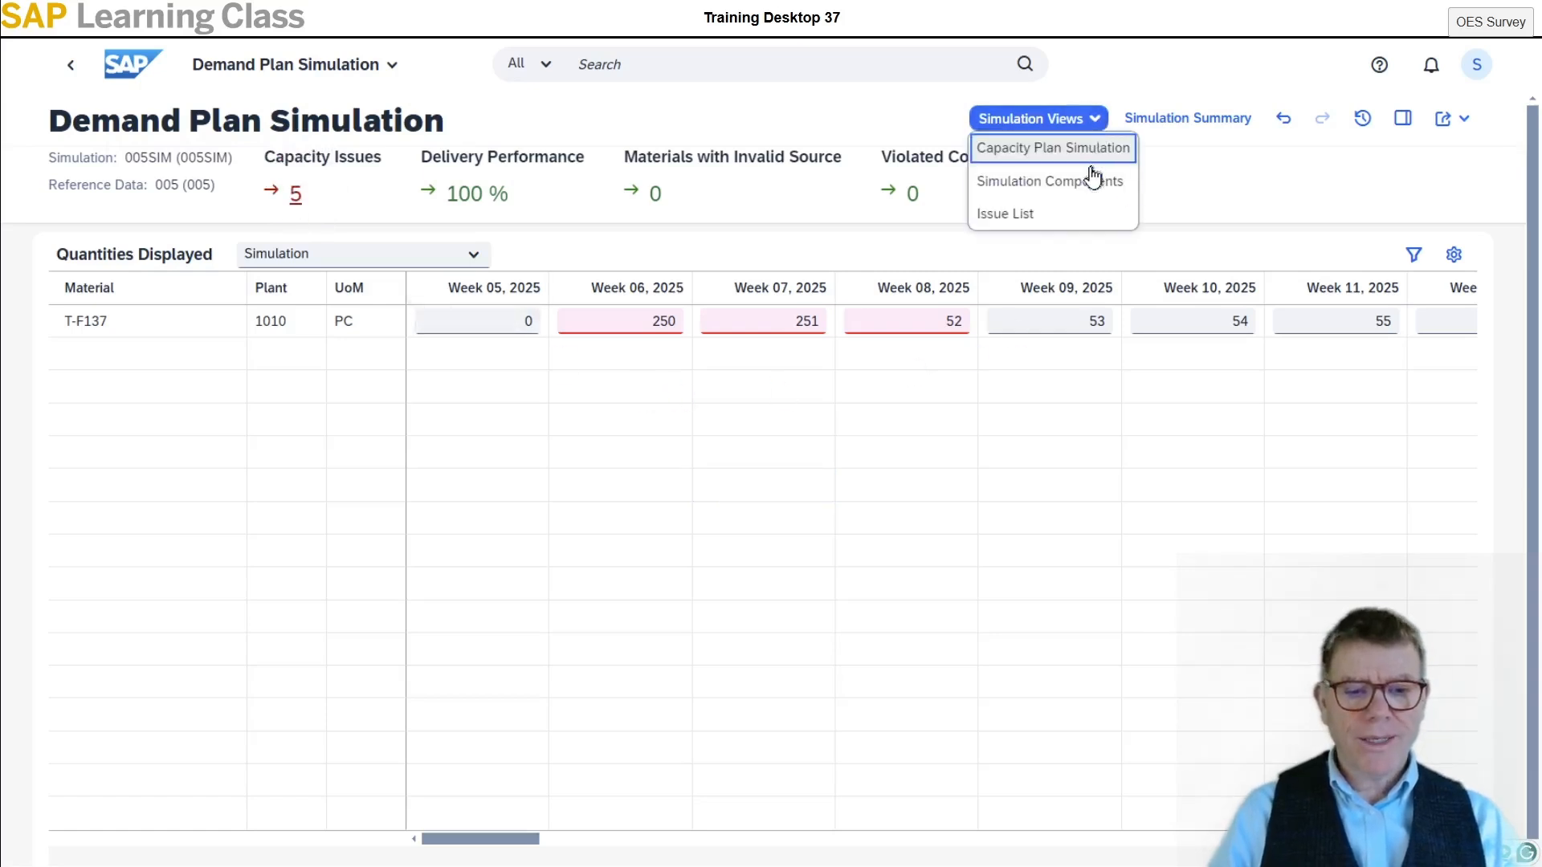
{"action": "left_click", "coordinate": [1074, 155]}
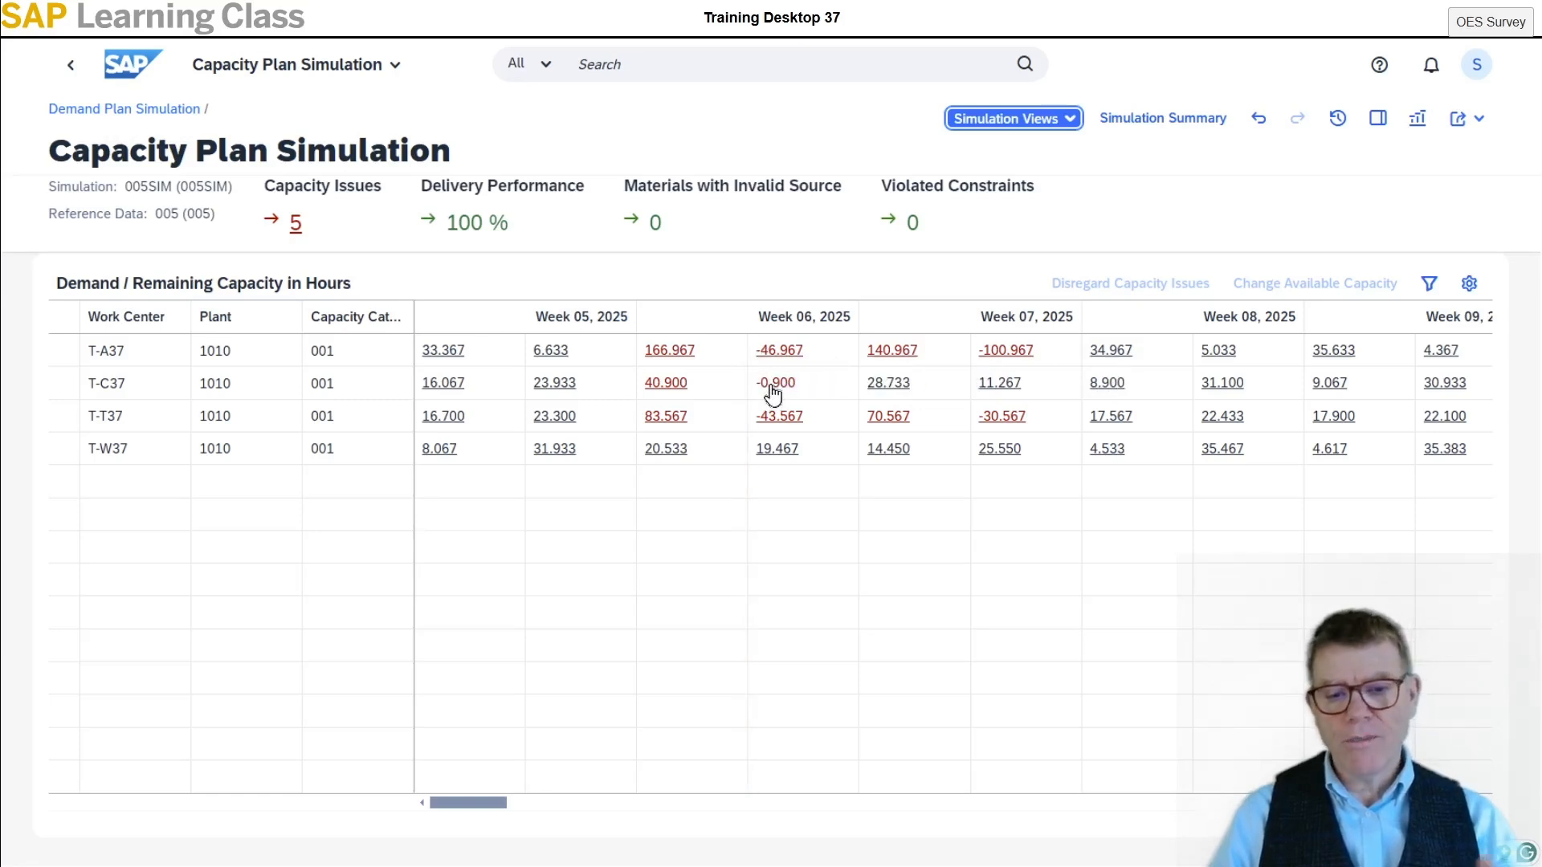
Inspect the week 06 capacity load of work center T-A37 with its top-level materials, and check the week 06 remaining capacity of T-T37.
{"action": "key", "text": "super"}
{"action": "key", "text": "super"}
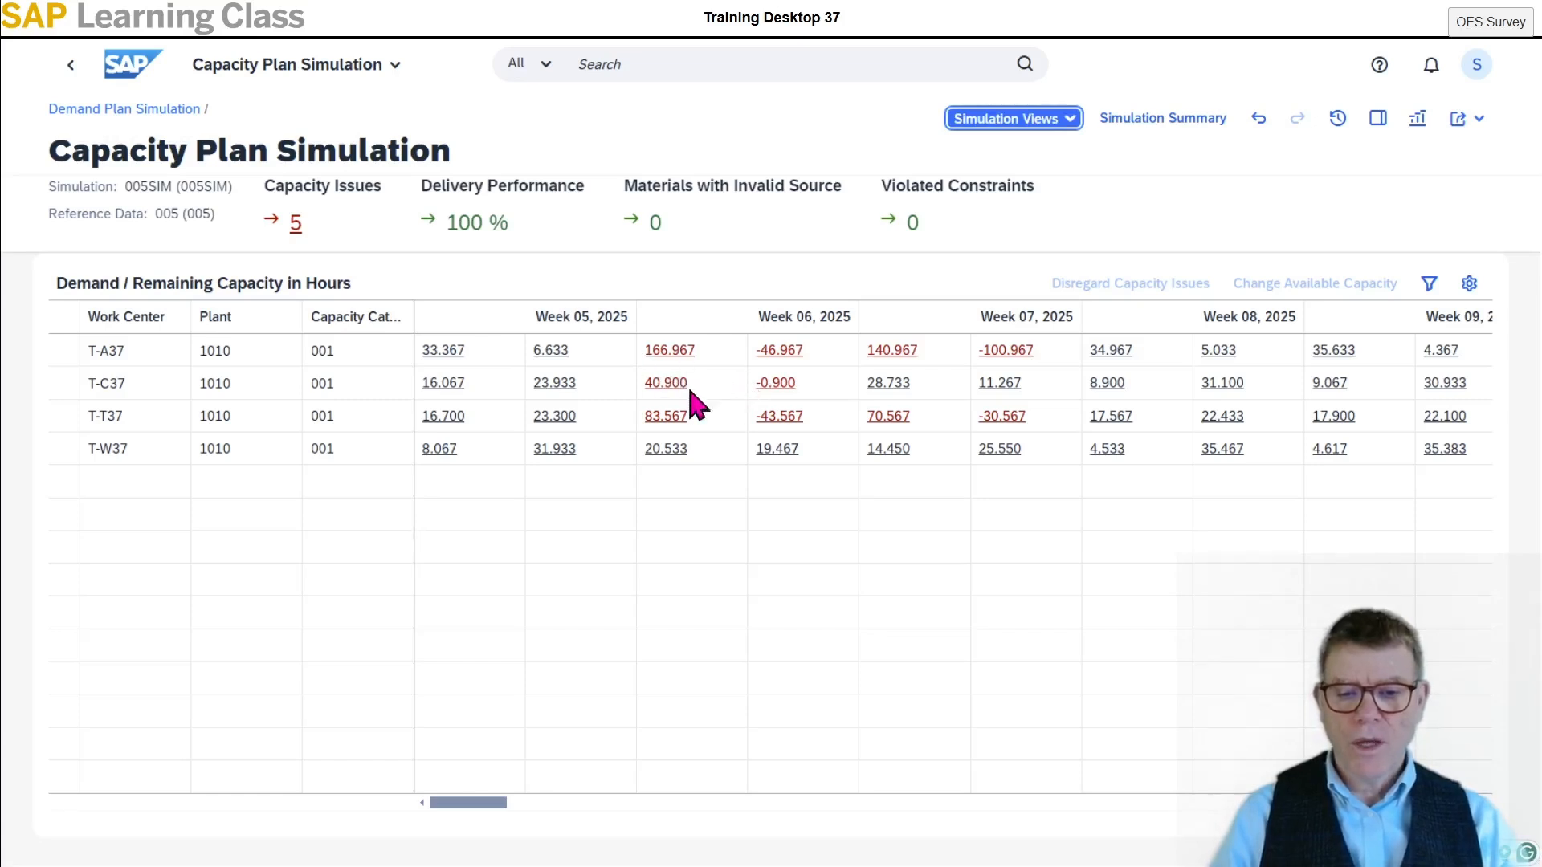
{"action": "double_click", "coordinate": [671, 352]}
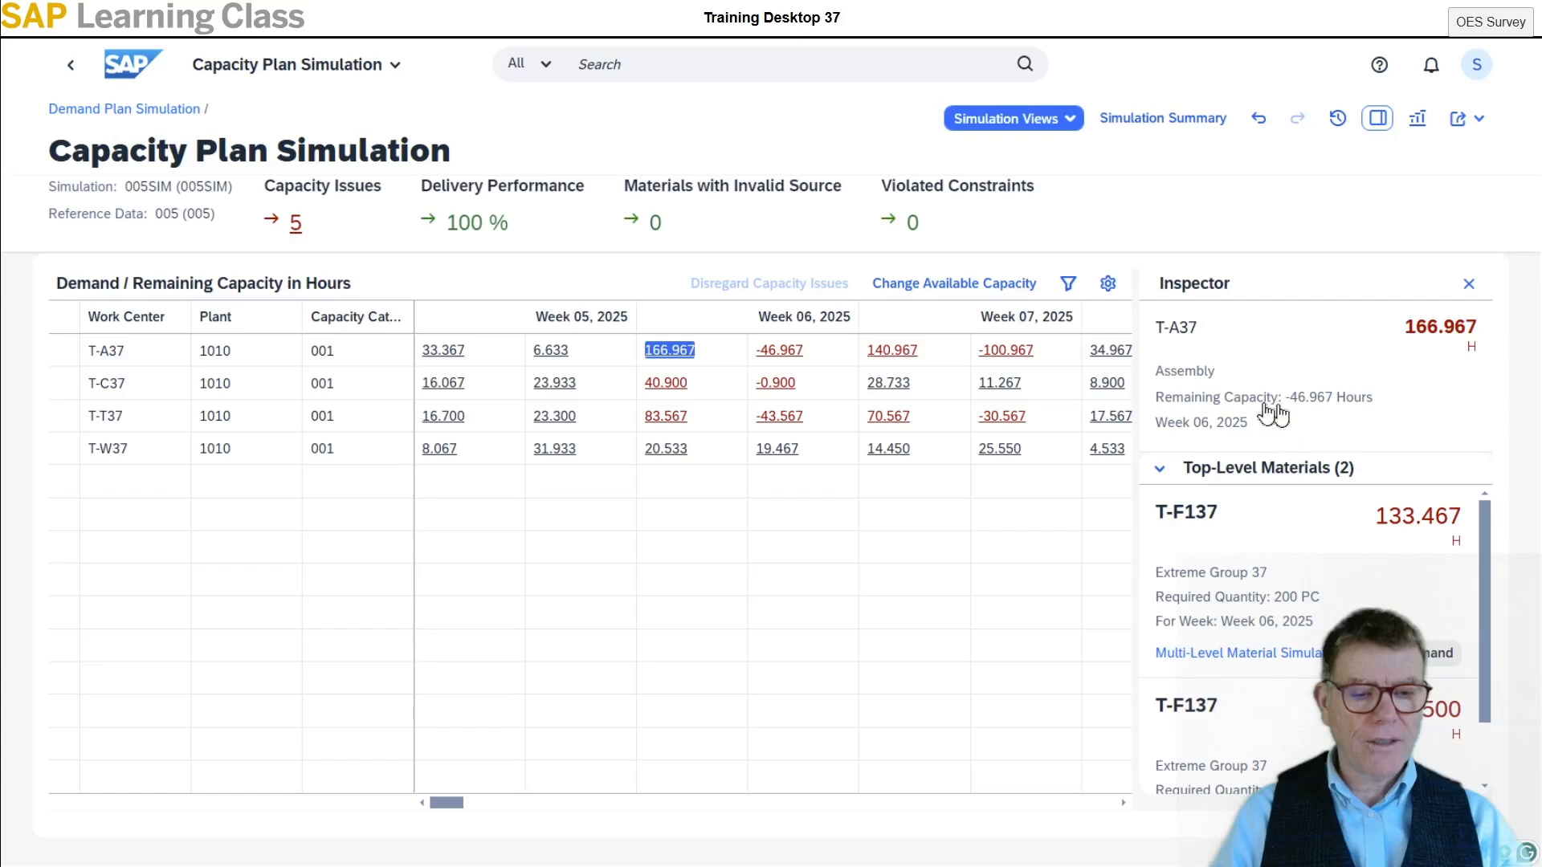
{"action": "key", "text": "super"}
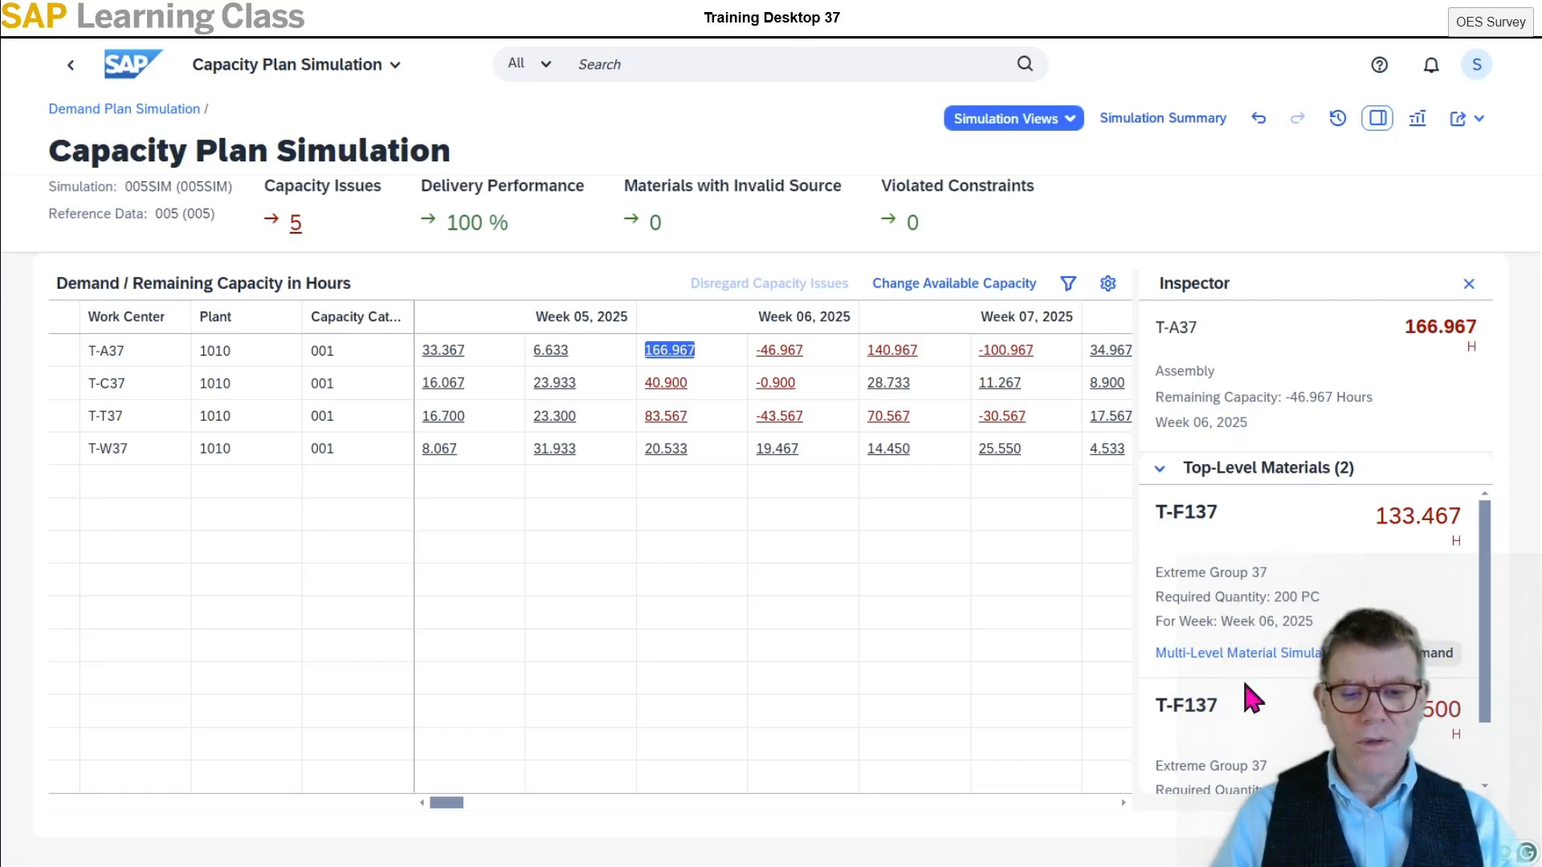
{"action": "scroll", "coordinate": [1259, 576], "scroll_direction": "down", "scroll_amount": 1}
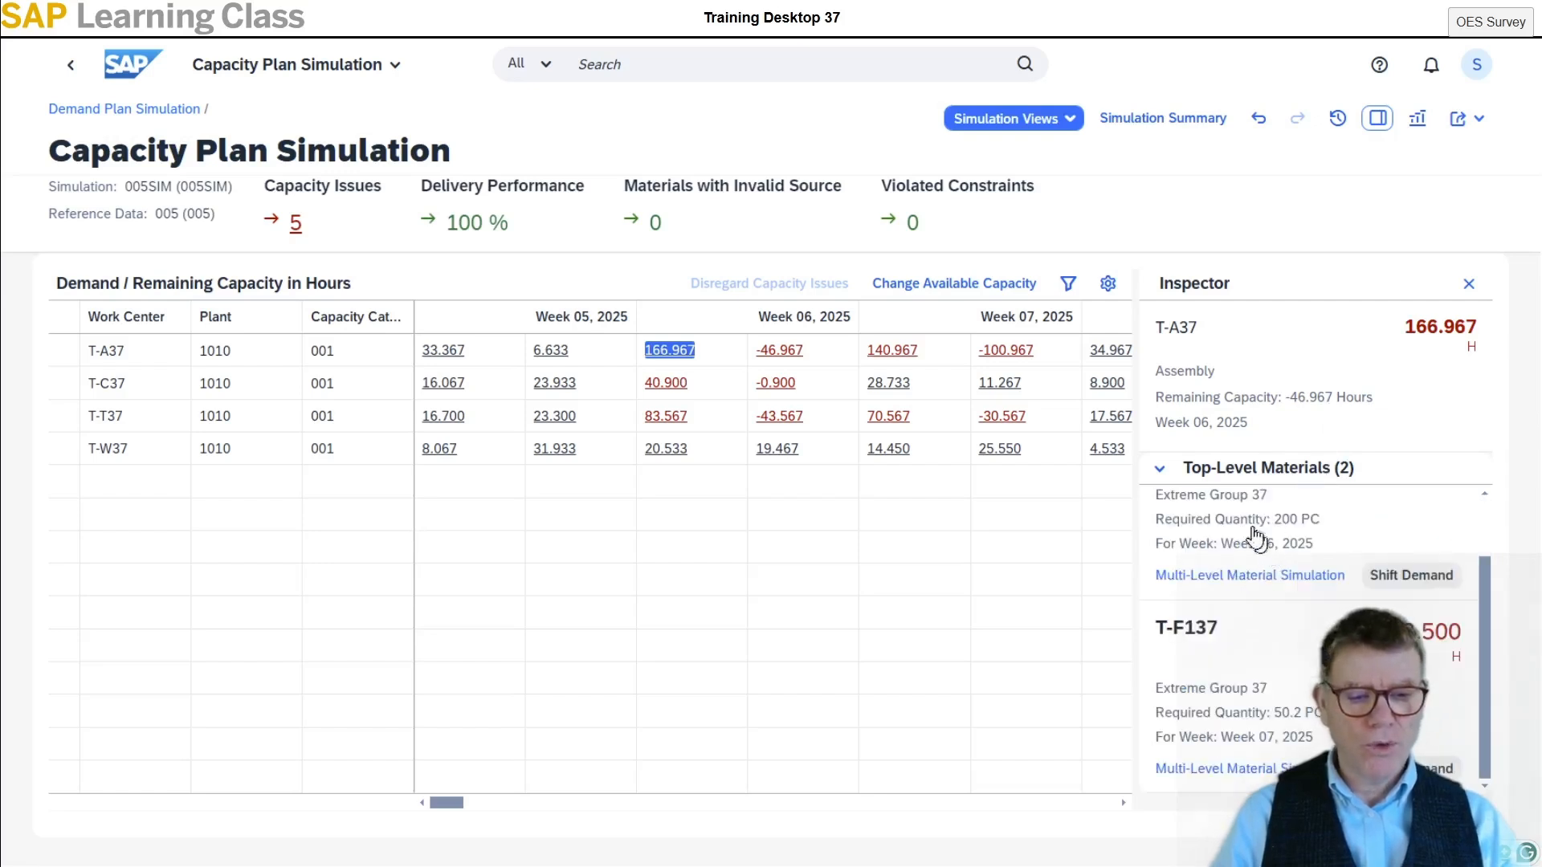
{"action": "scroll", "coordinate": [1245, 578], "scroll_direction": "up", "scroll_amount": 1}
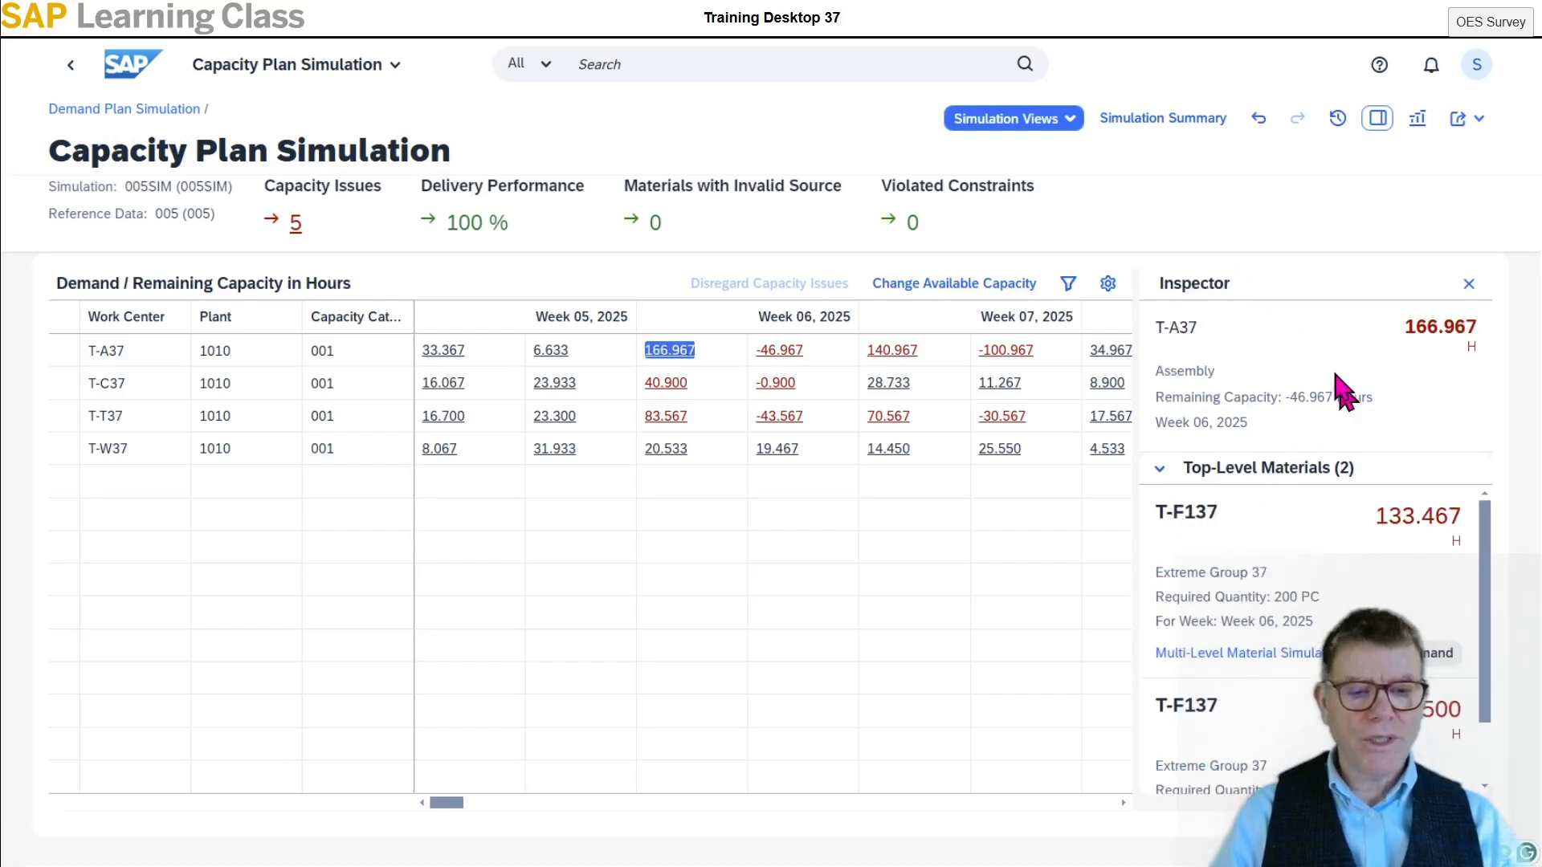
{"action": "left_click", "coordinate": [785, 353]}
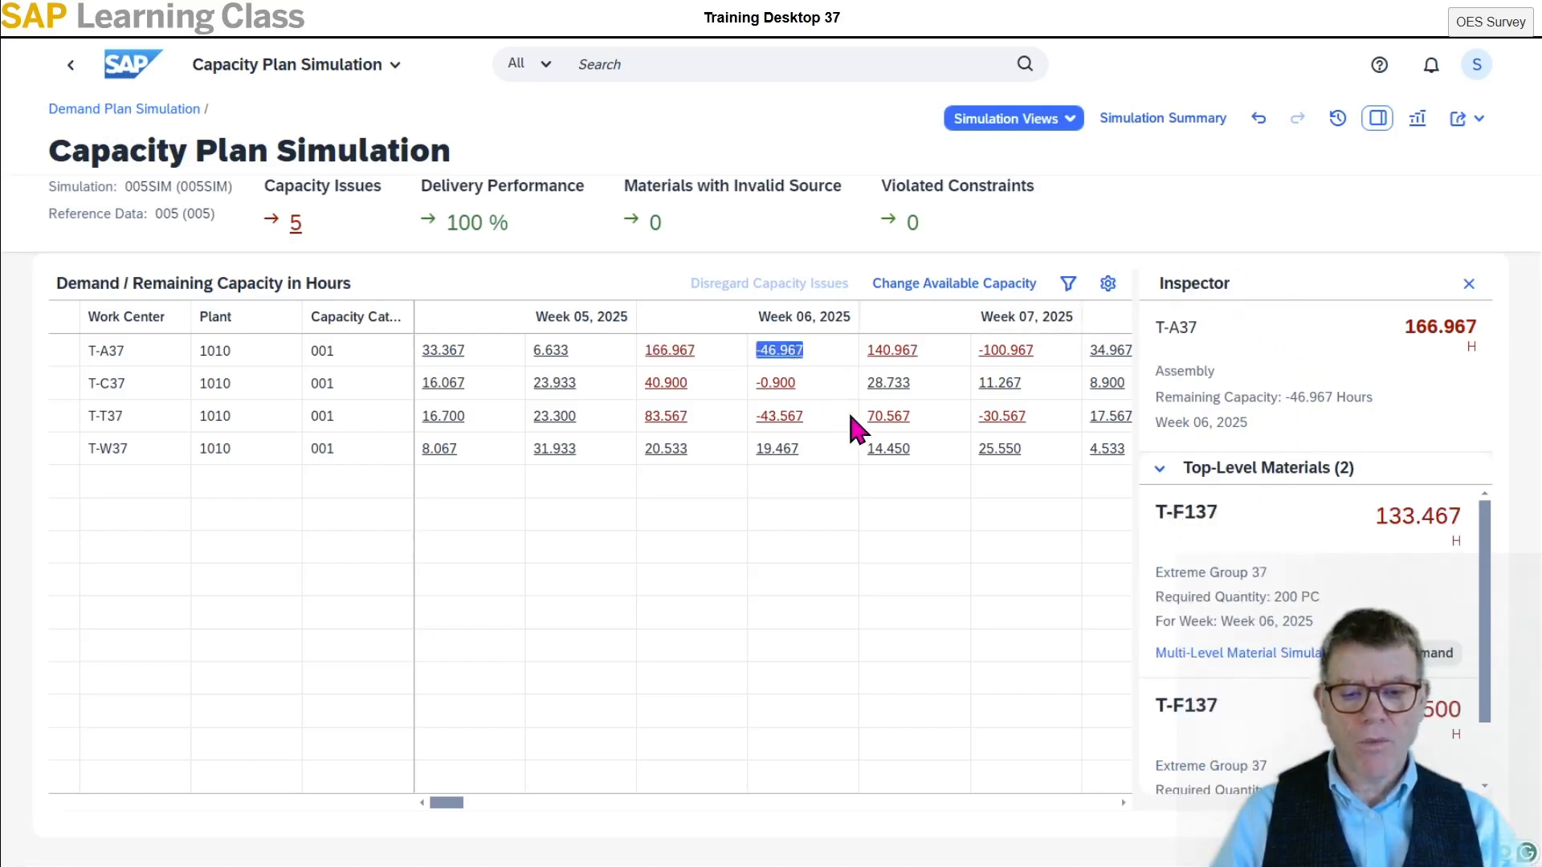
{"action": "left_click", "coordinate": [786, 420]}
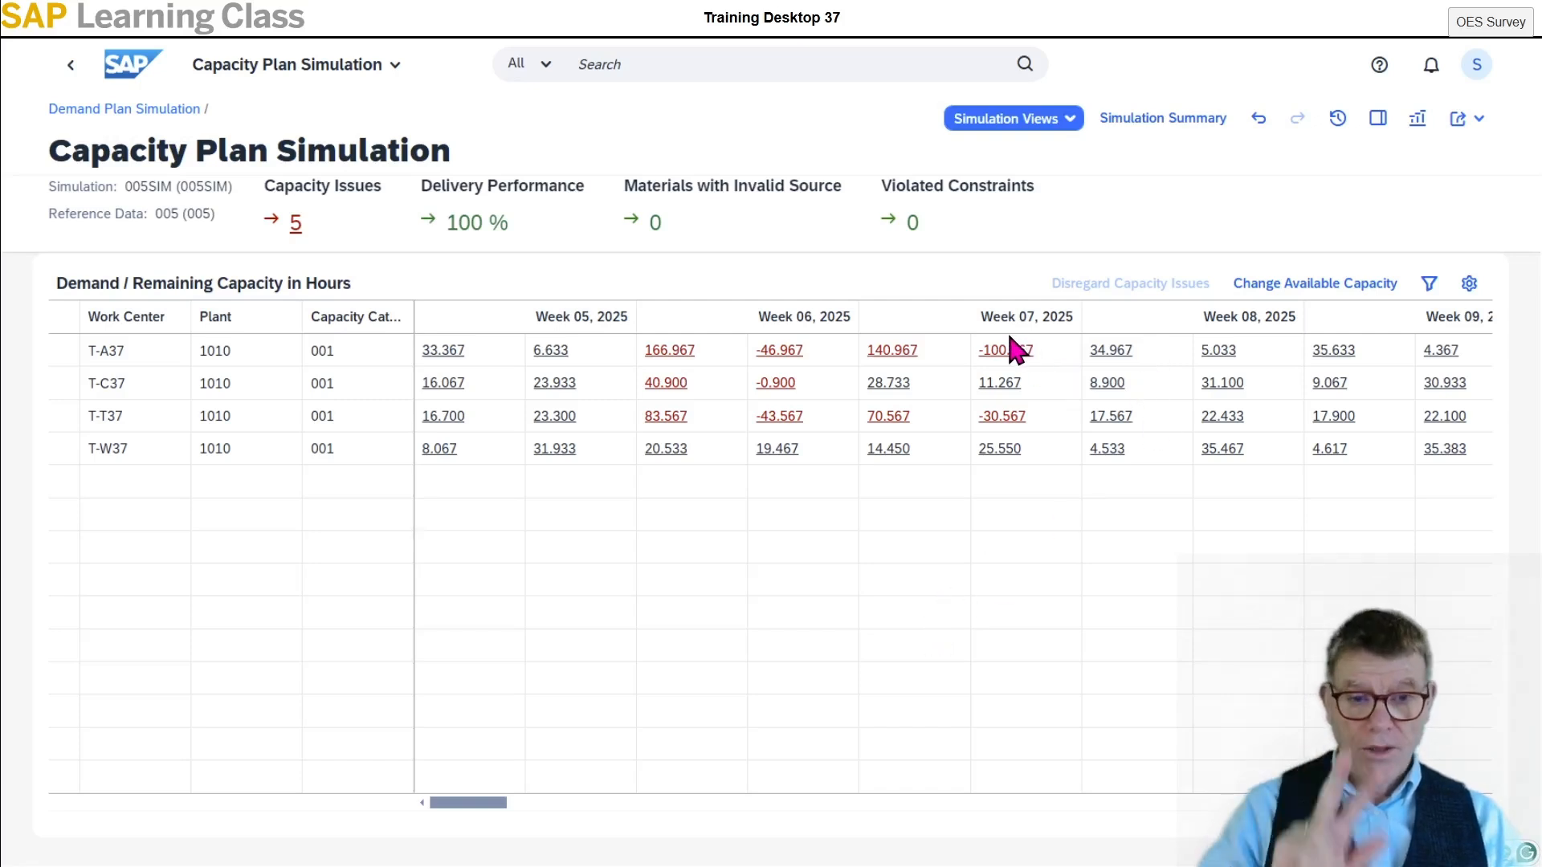
View the Simulation Components of 005SIM and open its Issue List.
{"action": "left_click", "coordinate": [1074, 123]}
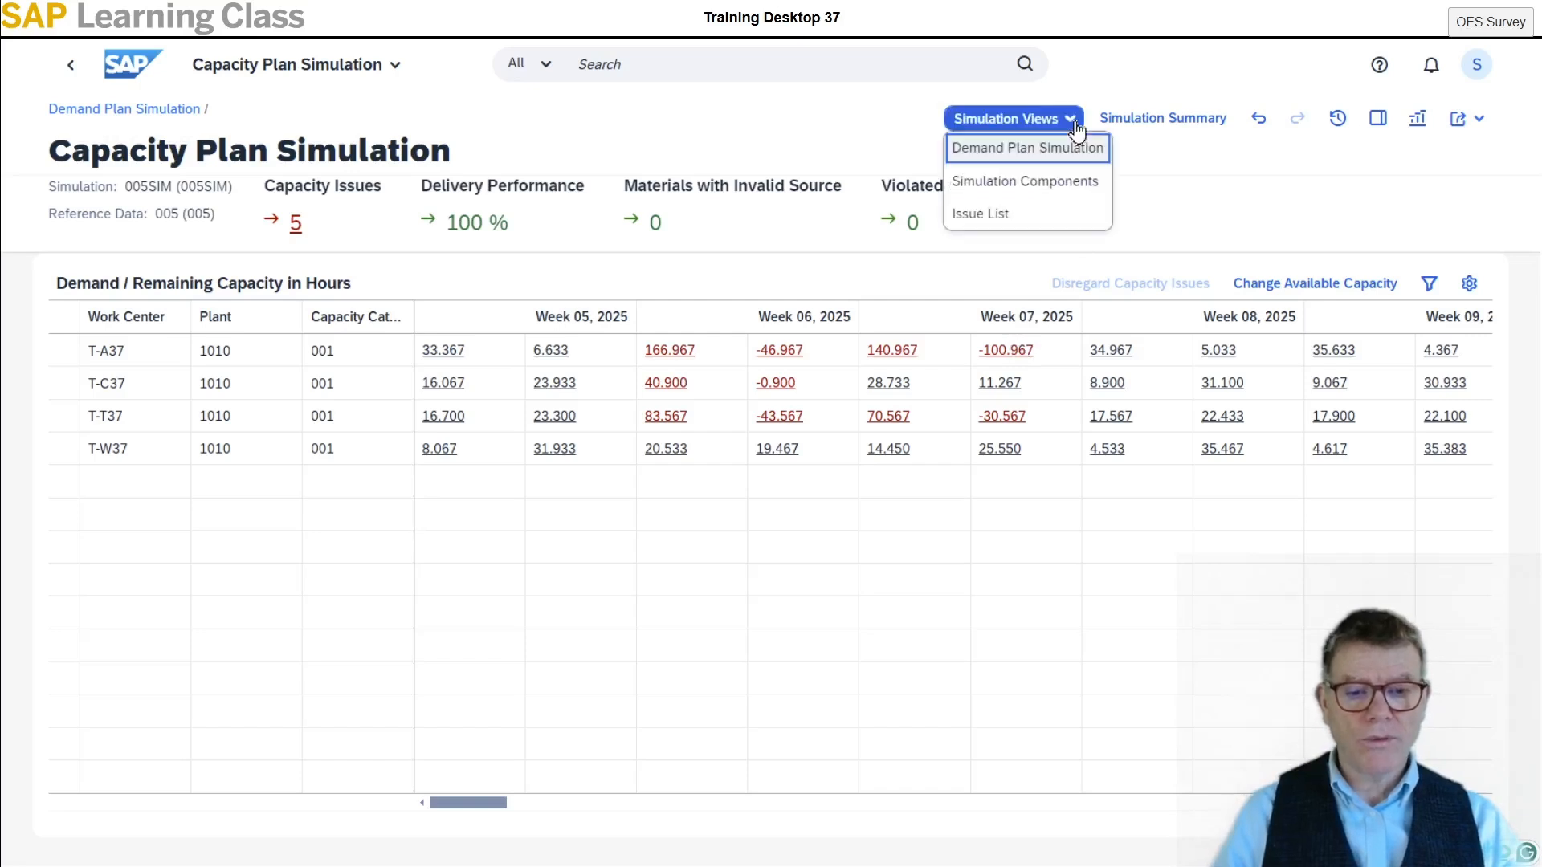
{"action": "left_click", "coordinate": [1038, 195]}
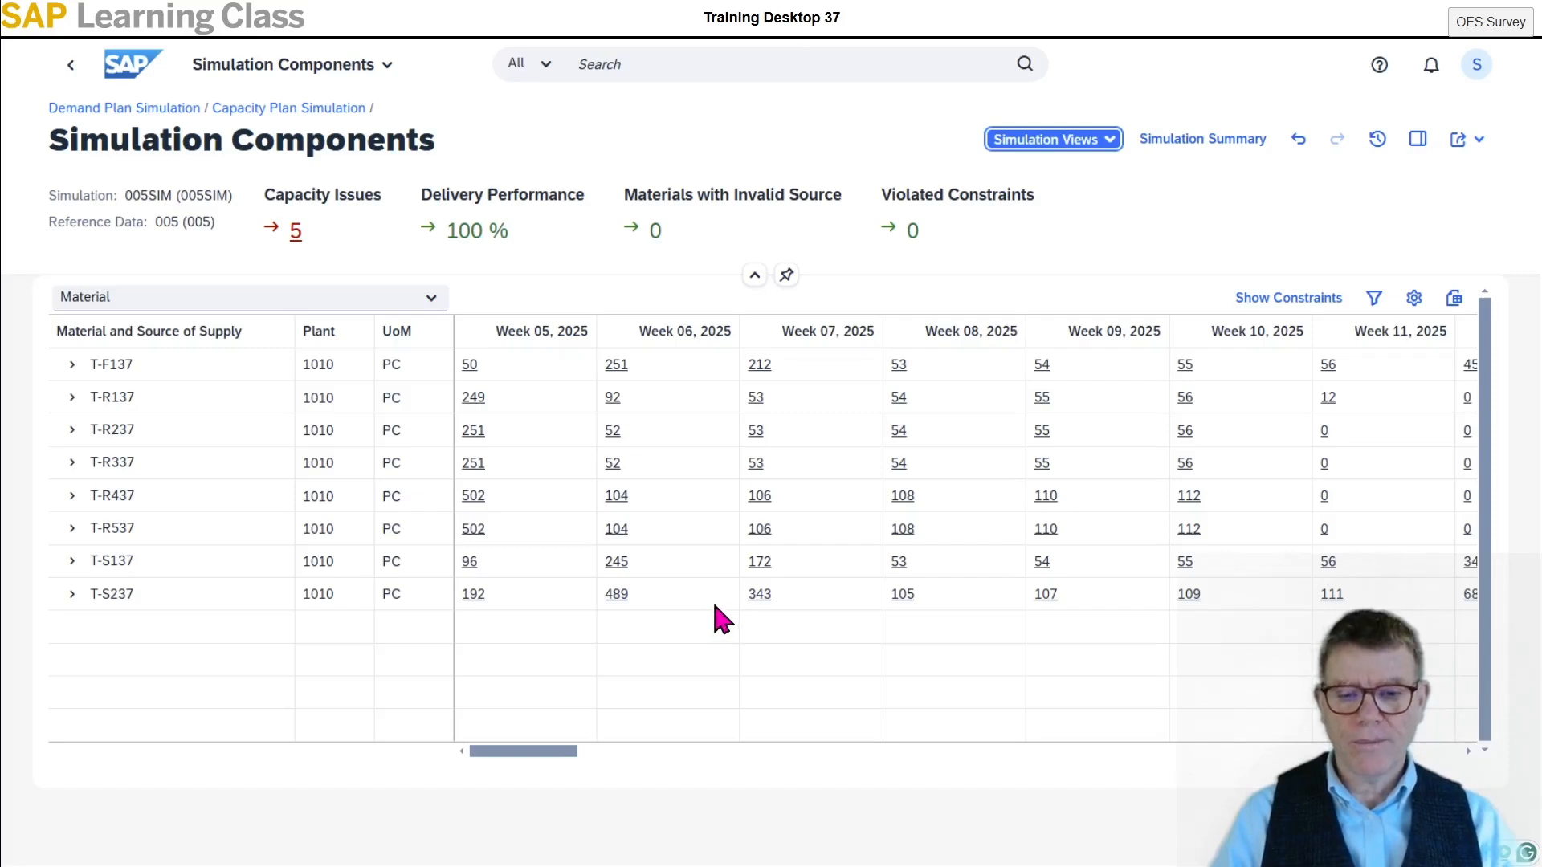
{"action": "left_click", "coordinate": [1112, 143]}
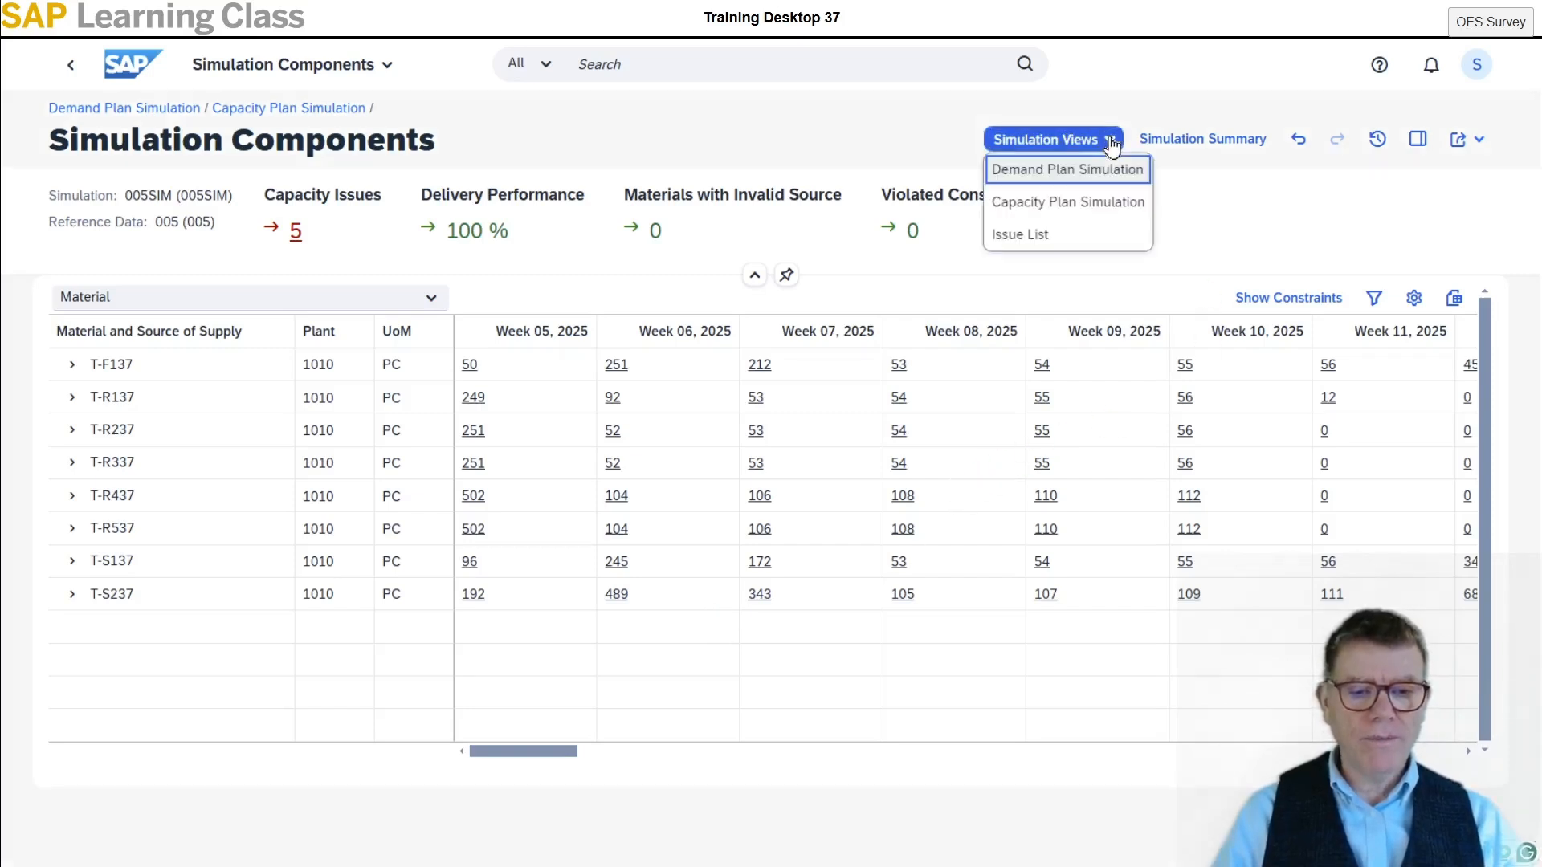
{"action": "left_click", "coordinate": [1032, 237]}
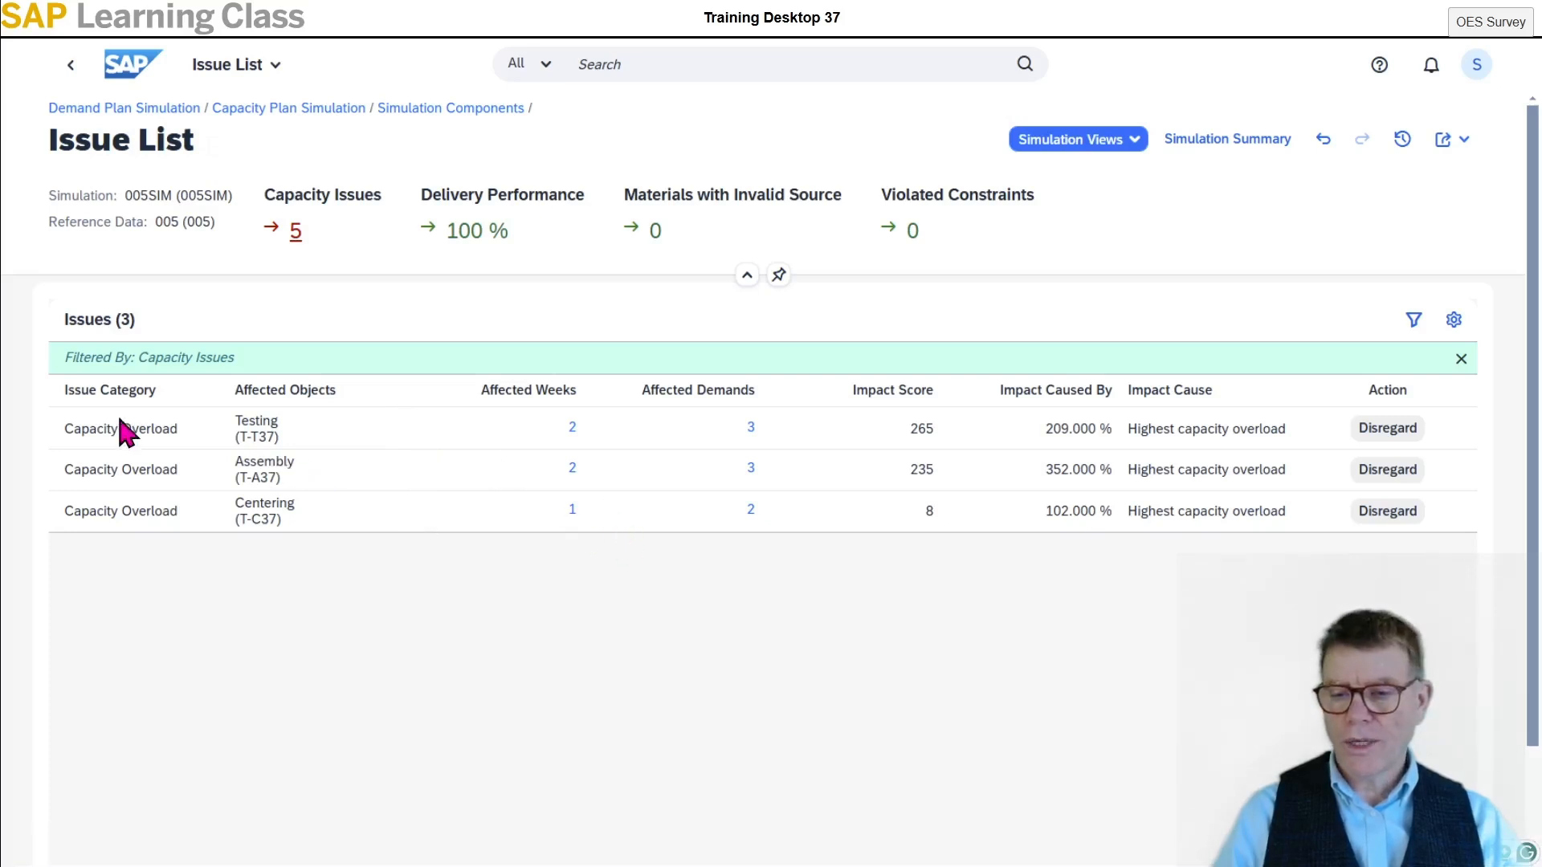
Disregard all capacity issues for the Testing work center T-T37 and confirm.
{"action": "left_click", "coordinate": [1395, 436]}
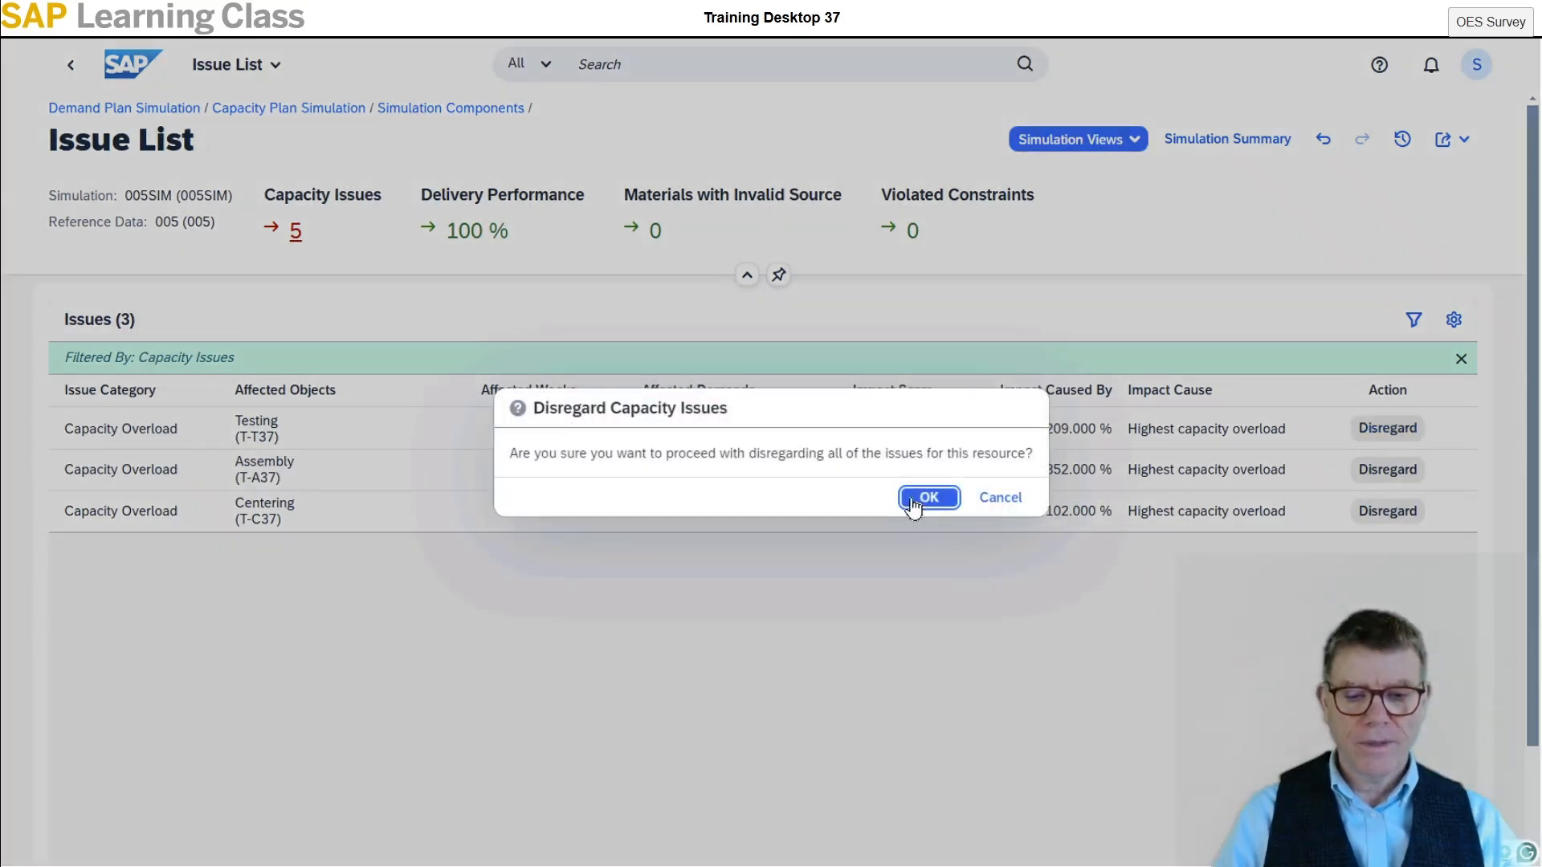
{"action": "left_click", "coordinate": [913, 502]}
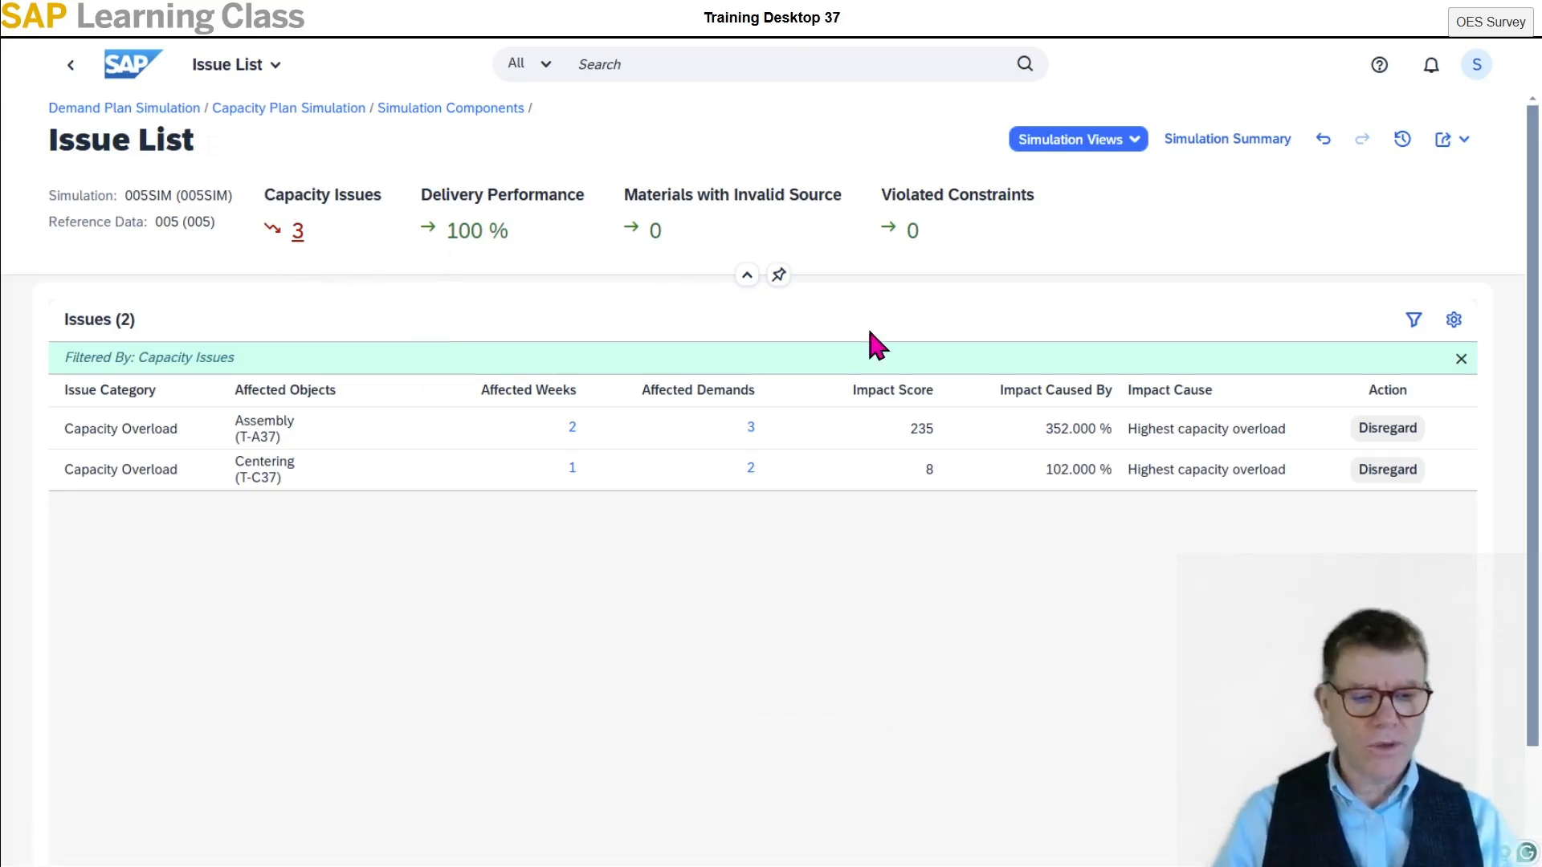
Open the Assembly T-A37 overload from the issue list and show the Multi-Level Material Simulation of T-F137 for week 06.
{"action": "left_click", "coordinate": [206, 440]}
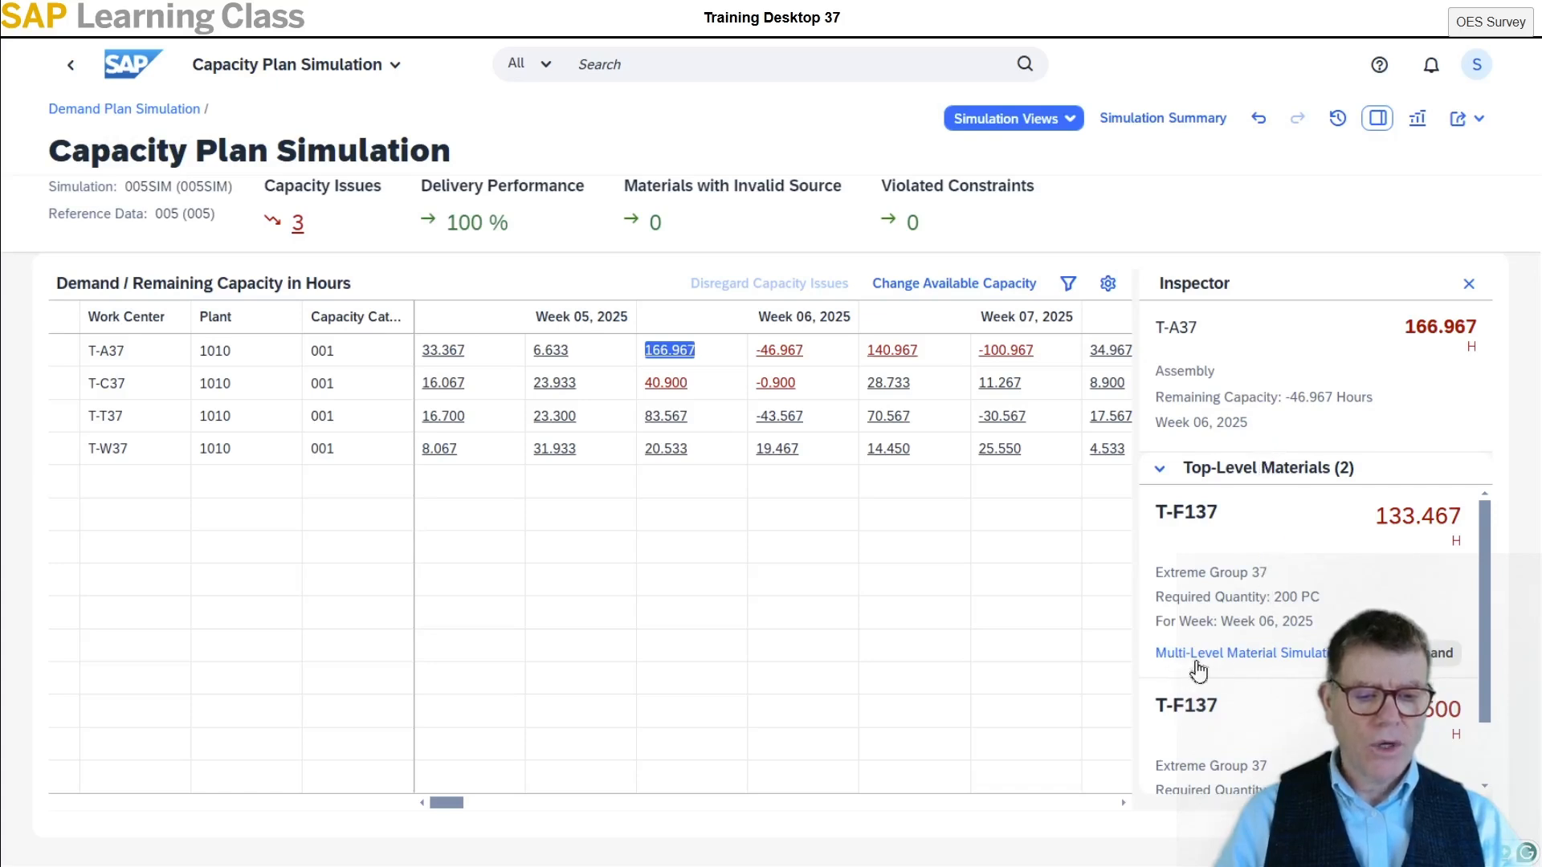
{"action": "triple_click", "coordinate": [1299, 656]}
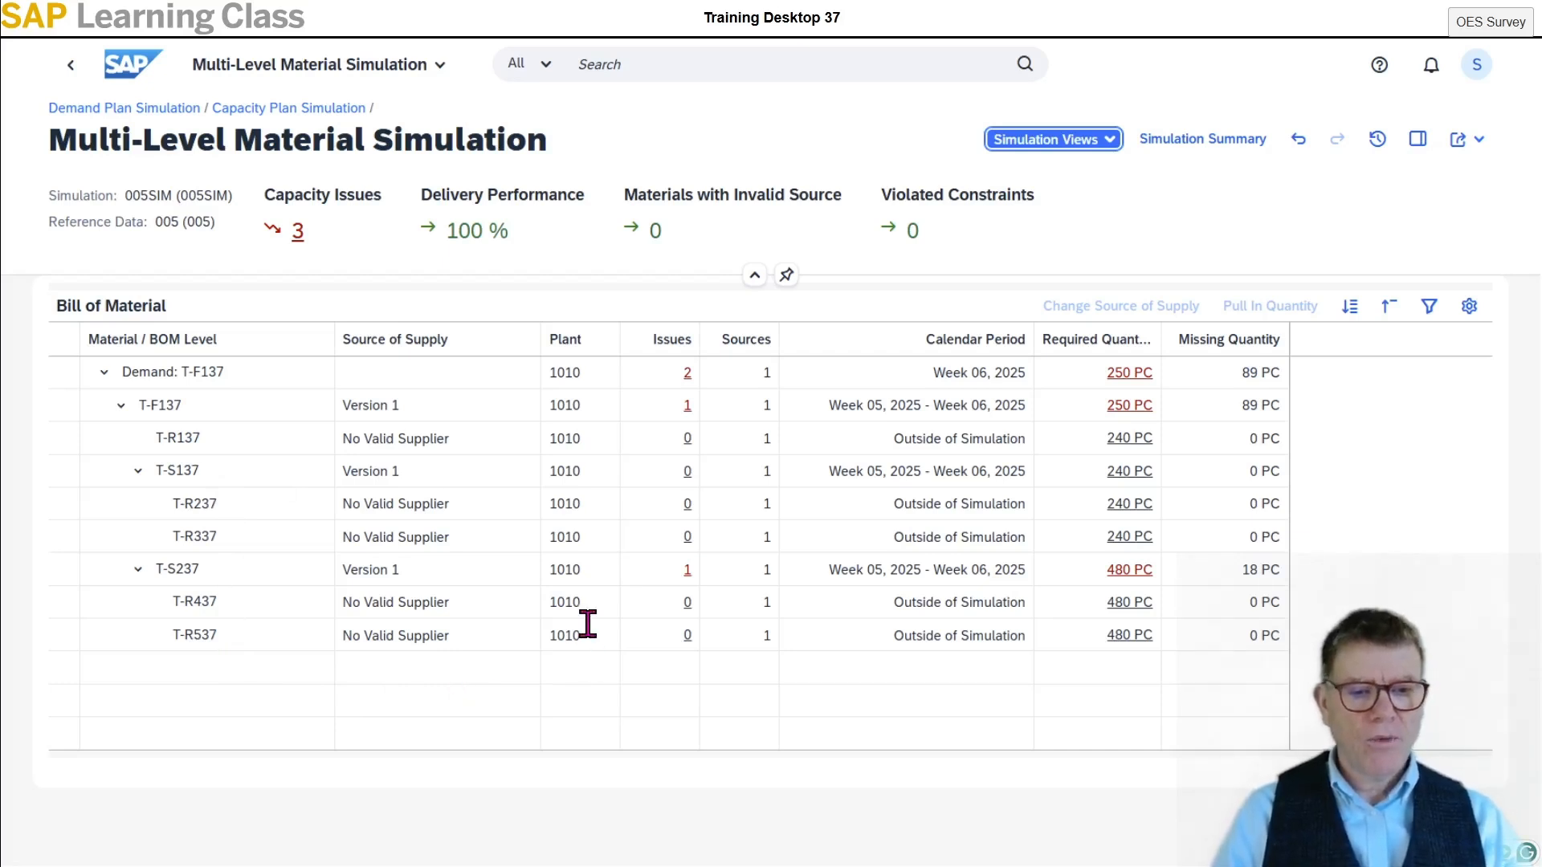
Open the Simulation Summary and review the changes in demand, changes in capacity, and preproduction or early procurement.
{"action": "left_click", "coordinate": [1222, 153]}
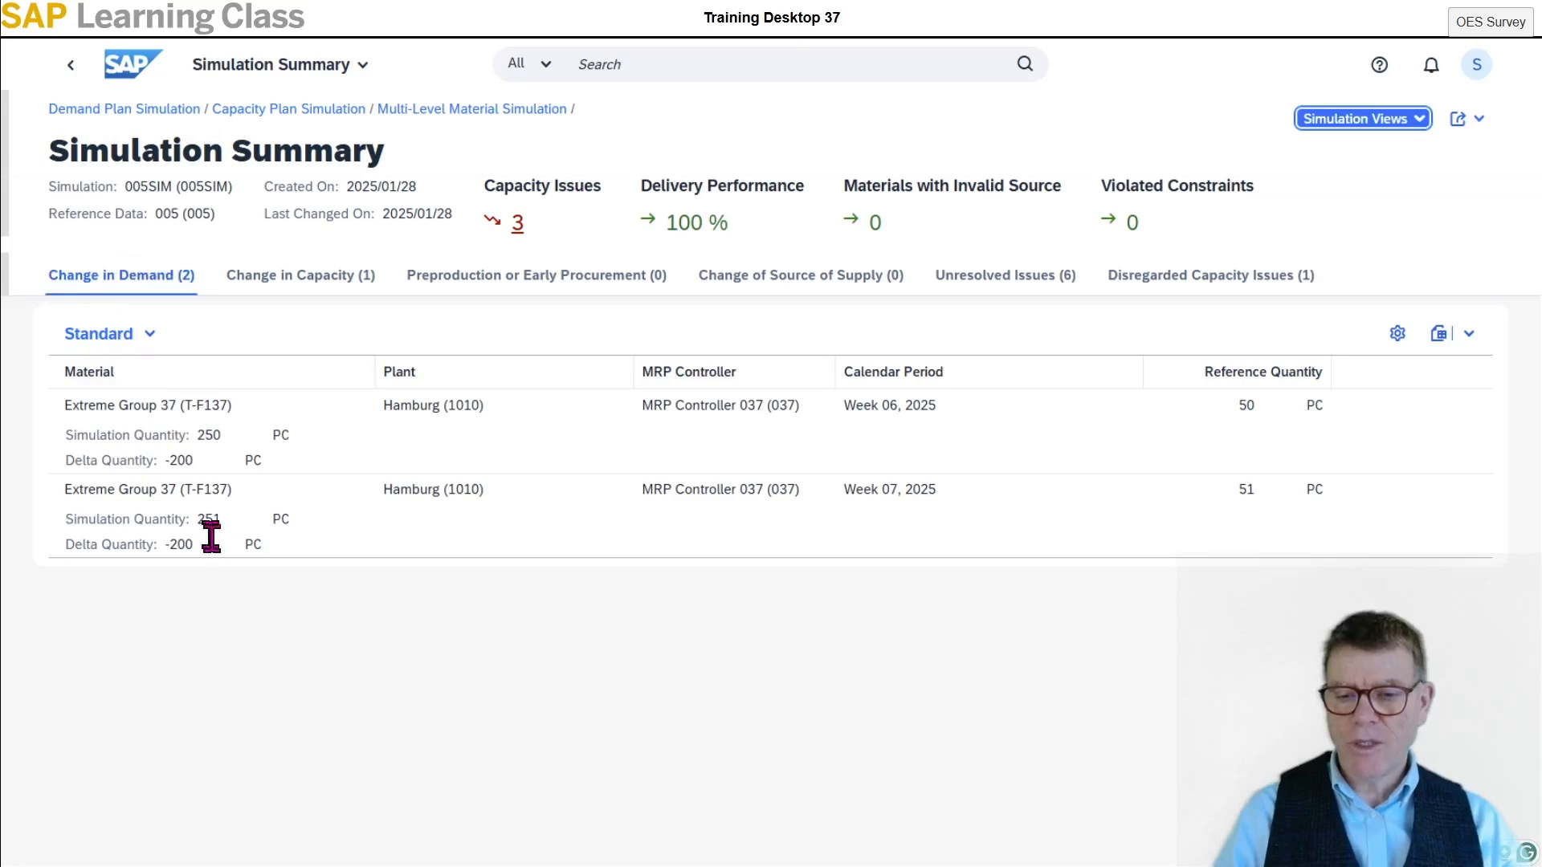
{"action": "left_click", "coordinate": [303, 287]}
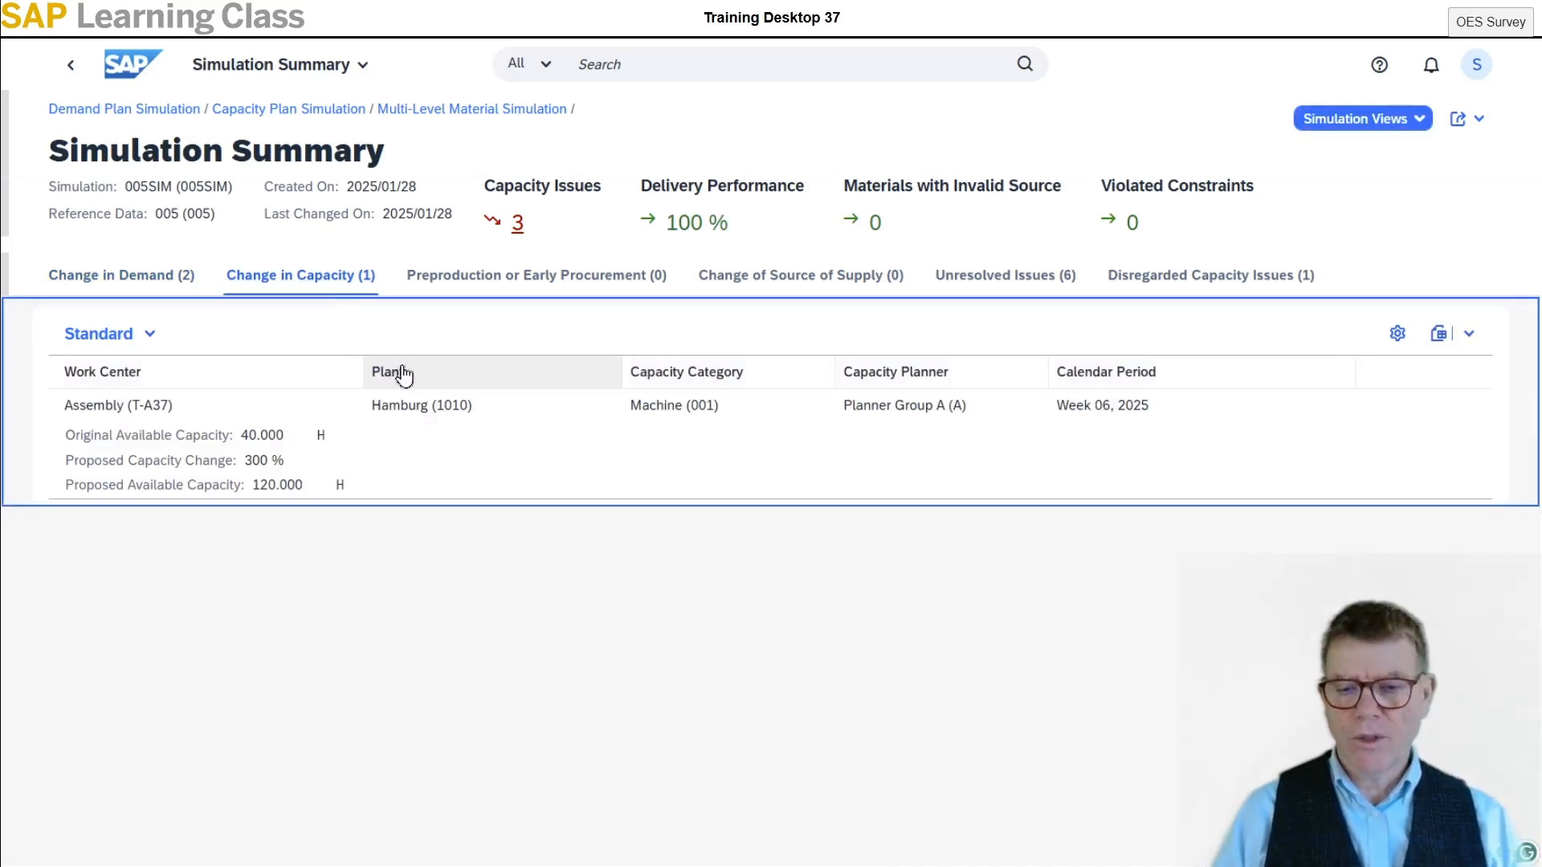
{"action": "left_click", "coordinate": [568, 282]}
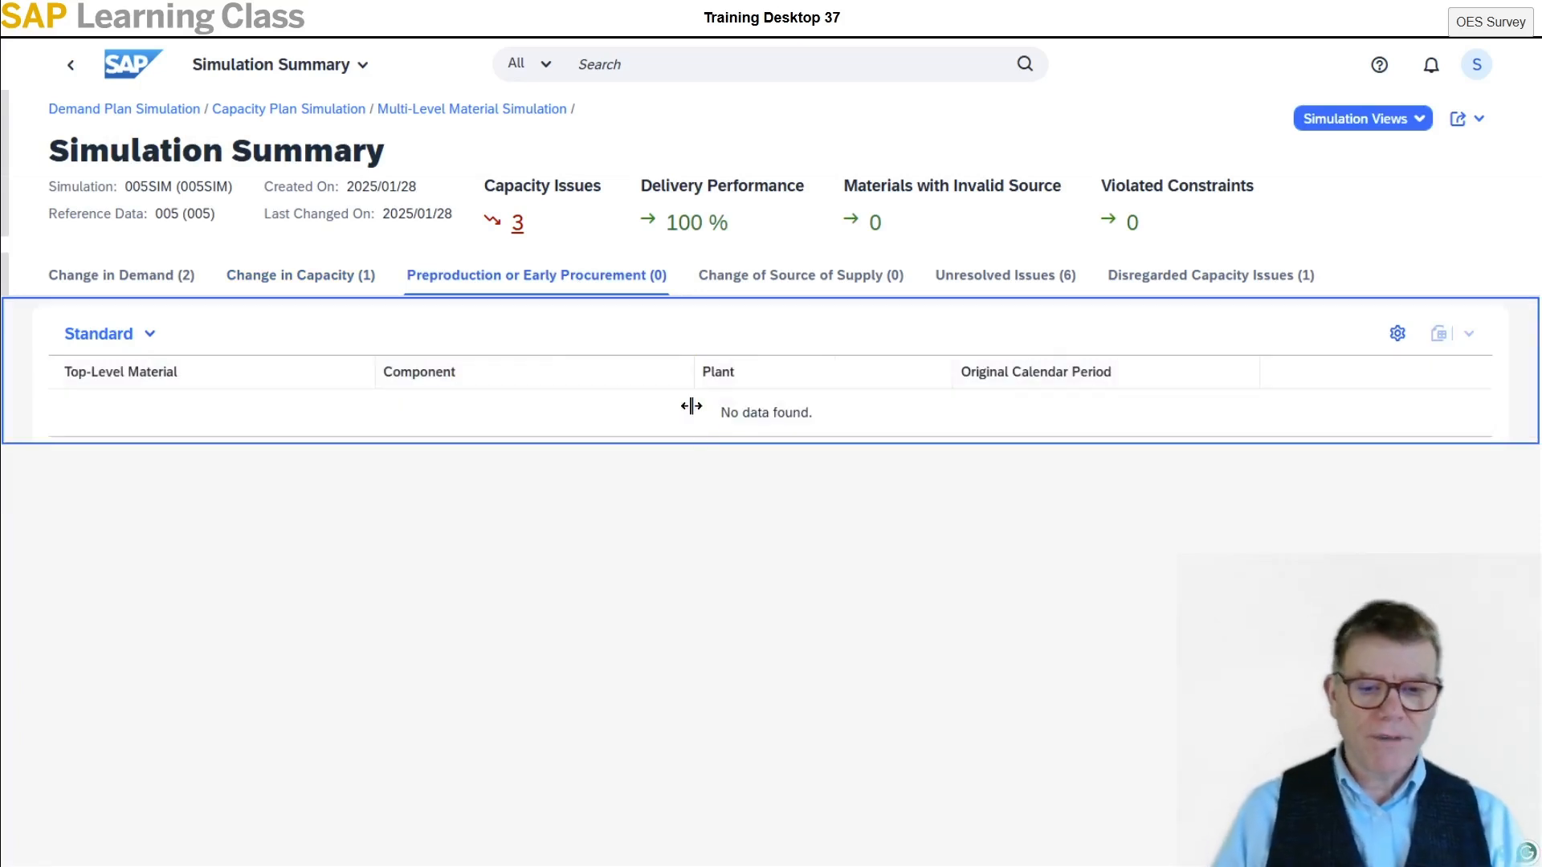
Review the change of source of supply, unresolved issues, and disregarded capacity issues in the Simulation Summary.
{"action": "left_click", "coordinate": [794, 291]}
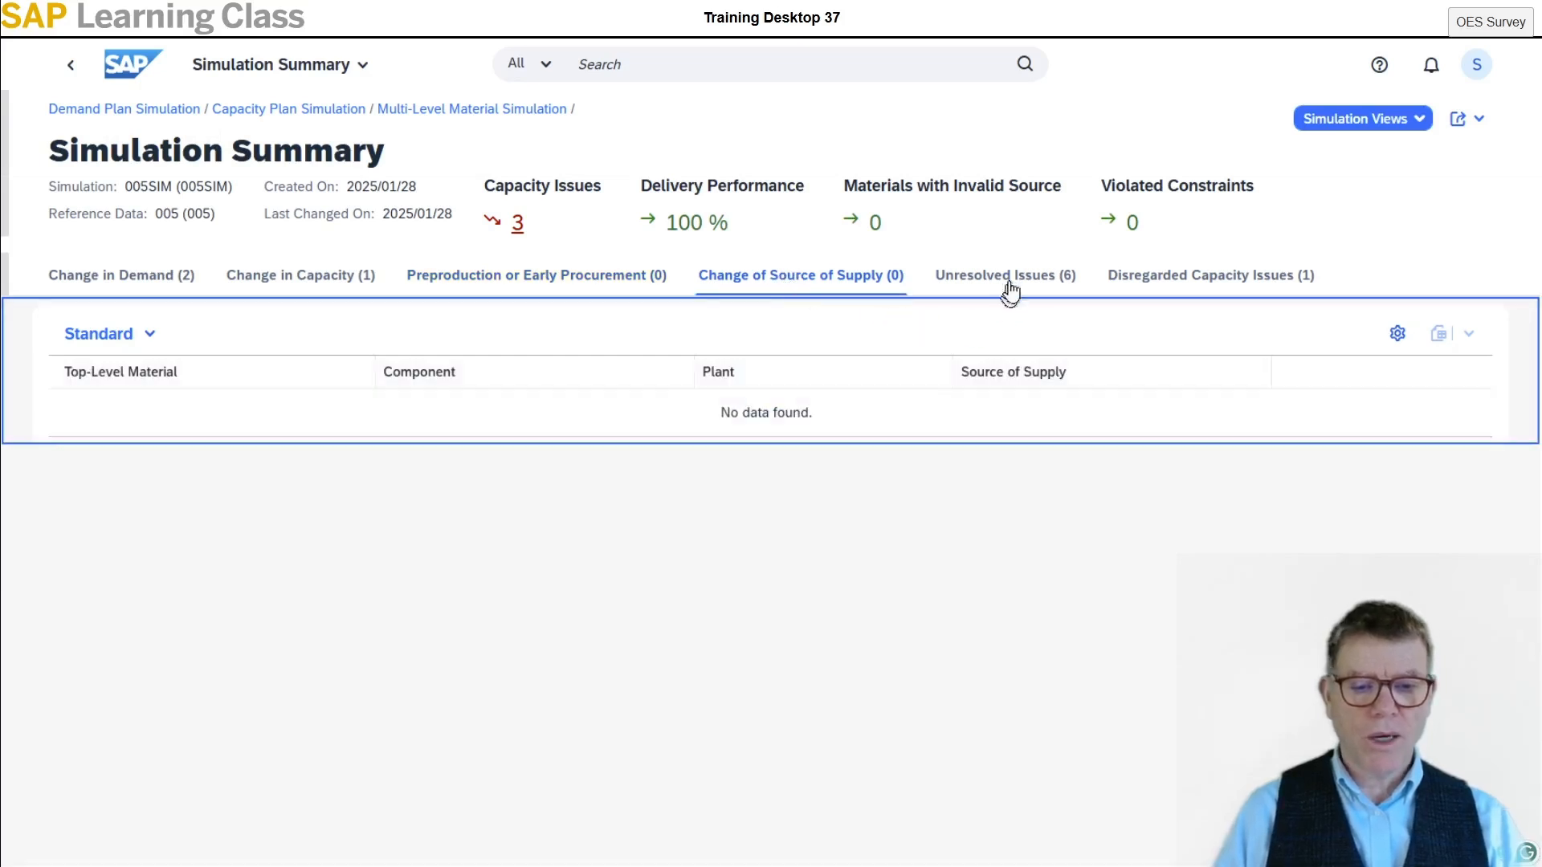
{"action": "left_click", "coordinate": [1011, 287]}
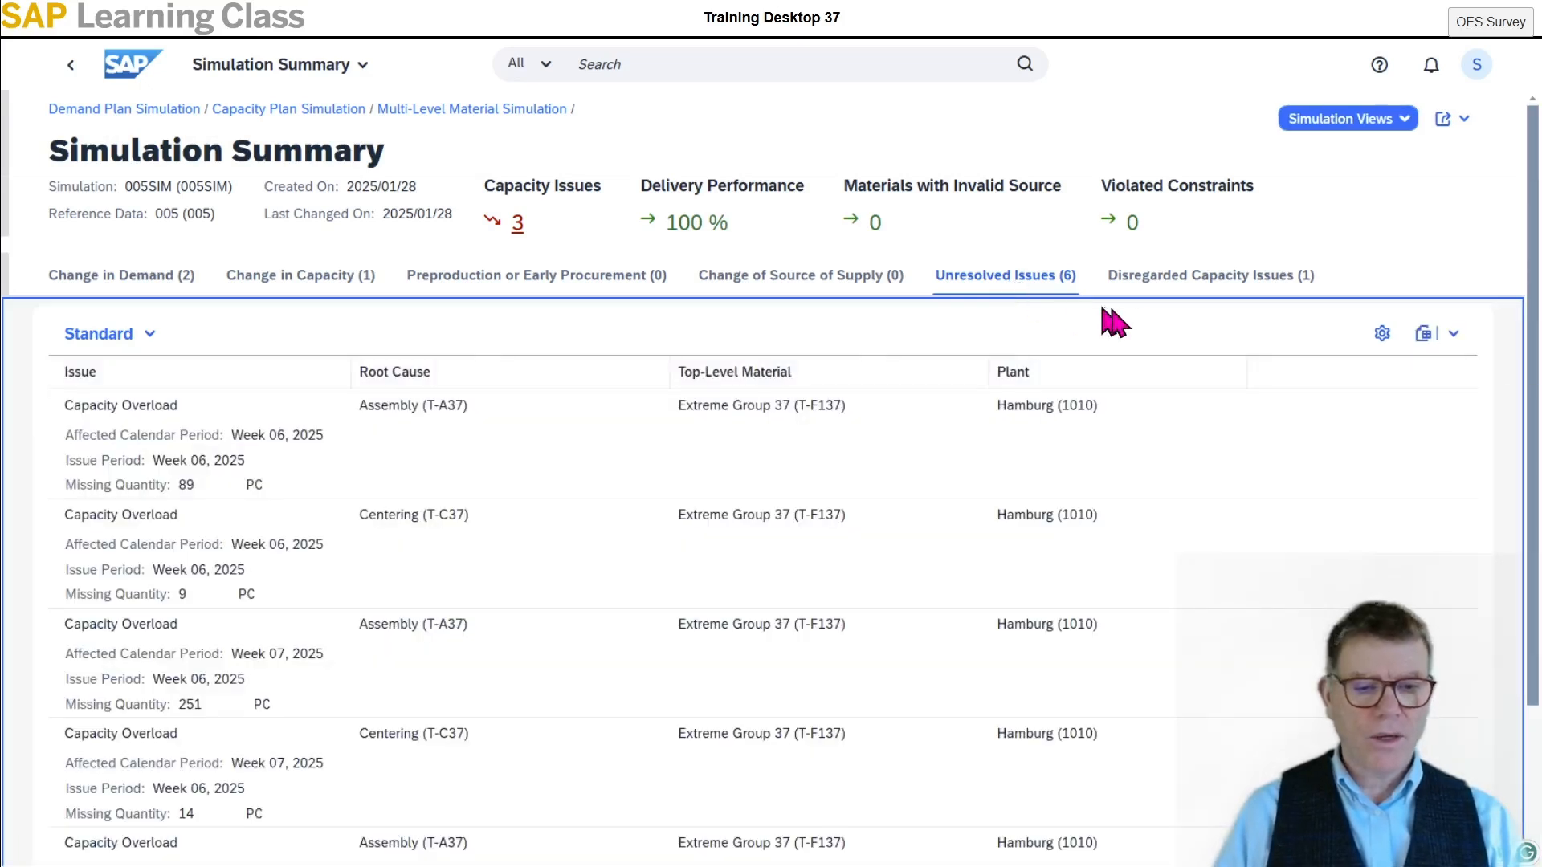
{"action": "left_click", "coordinate": [1231, 287]}
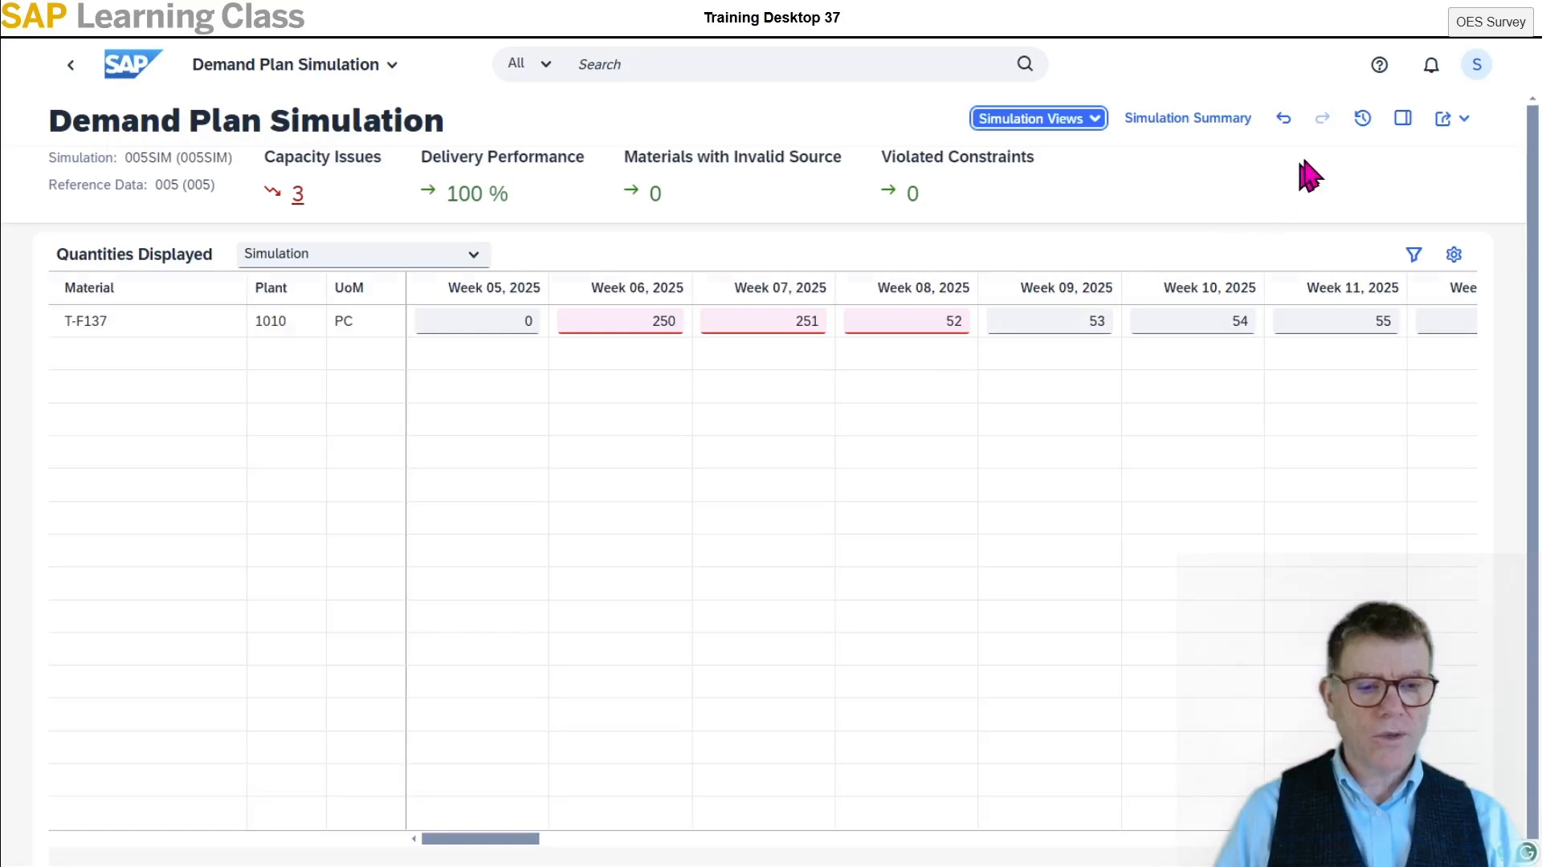
Show the change history of simulation 005SIM in the Demand Plan Simulation, examine the Assembly T-A37 capacity entry, and close the history.
{"action": "left_click", "coordinate": [1366, 121]}
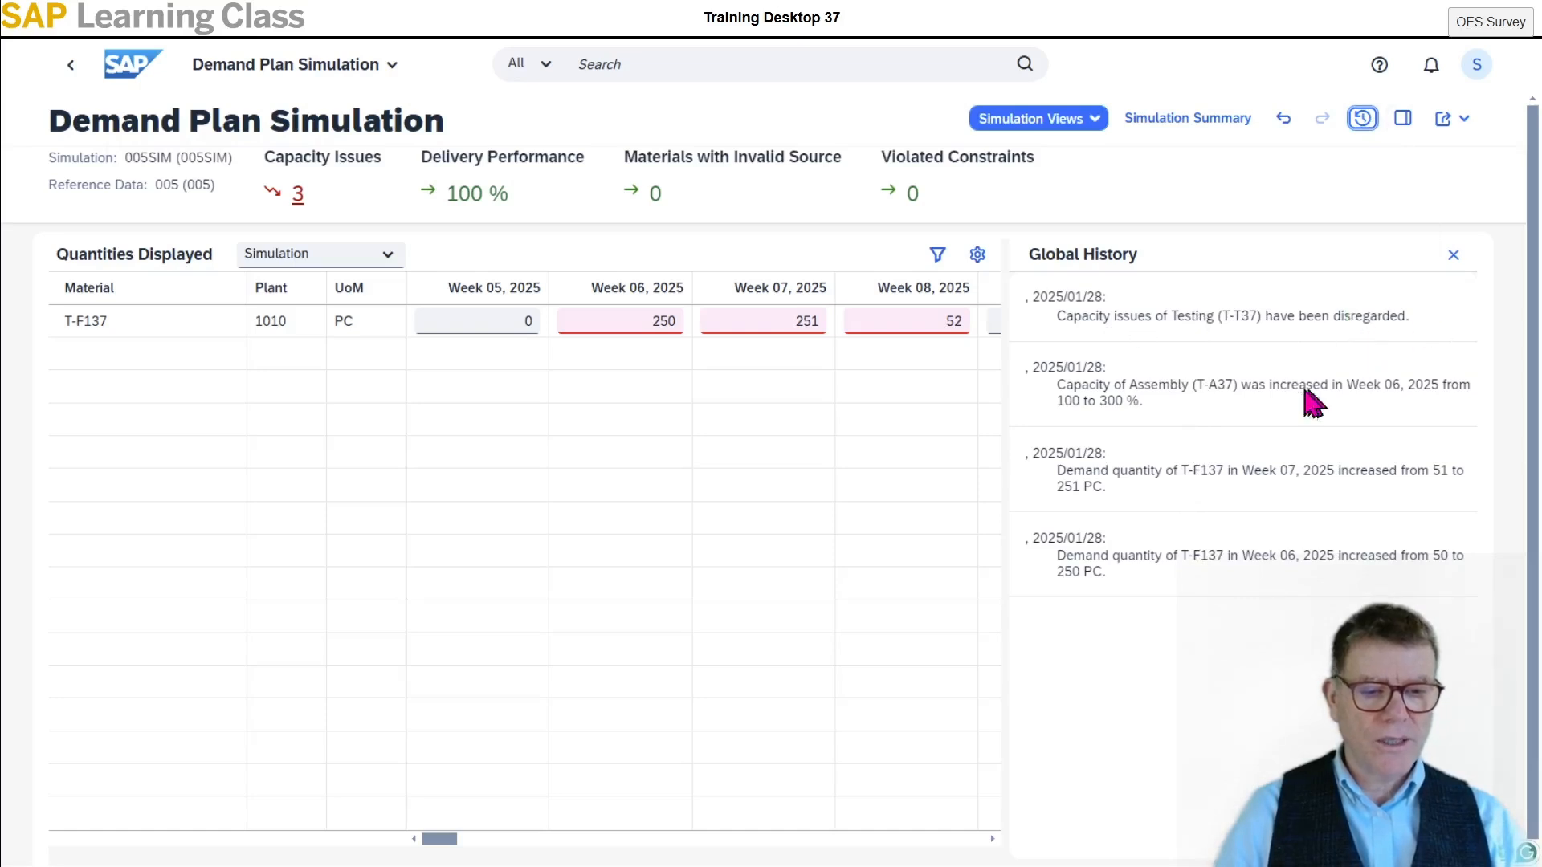
{"action": "left_click", "coordinate": [1274, 395]}
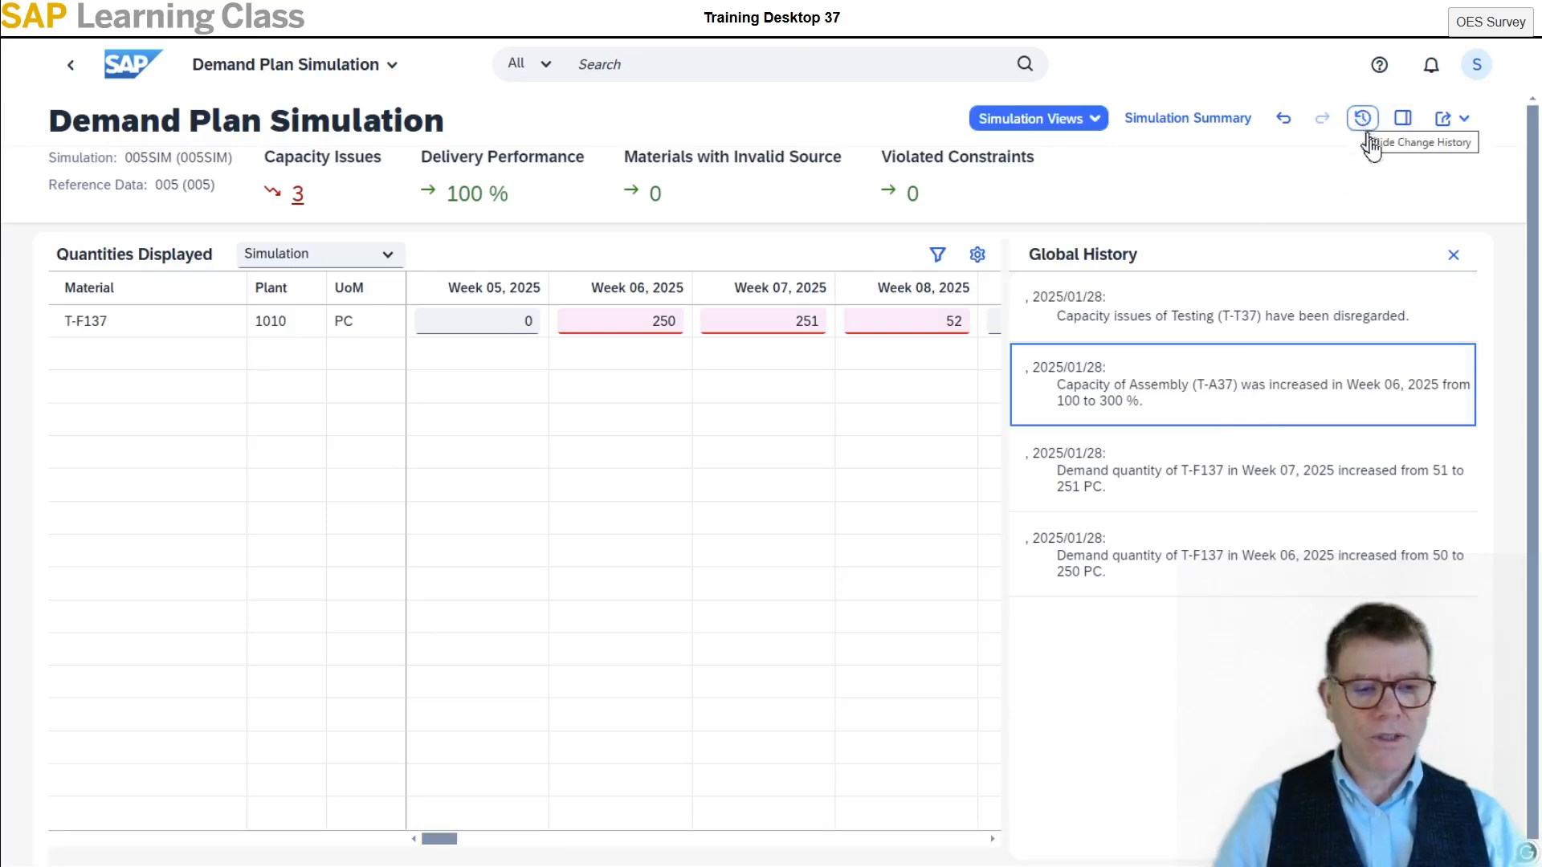
{"action": "left_click", "coordinate": [1452, 256]}
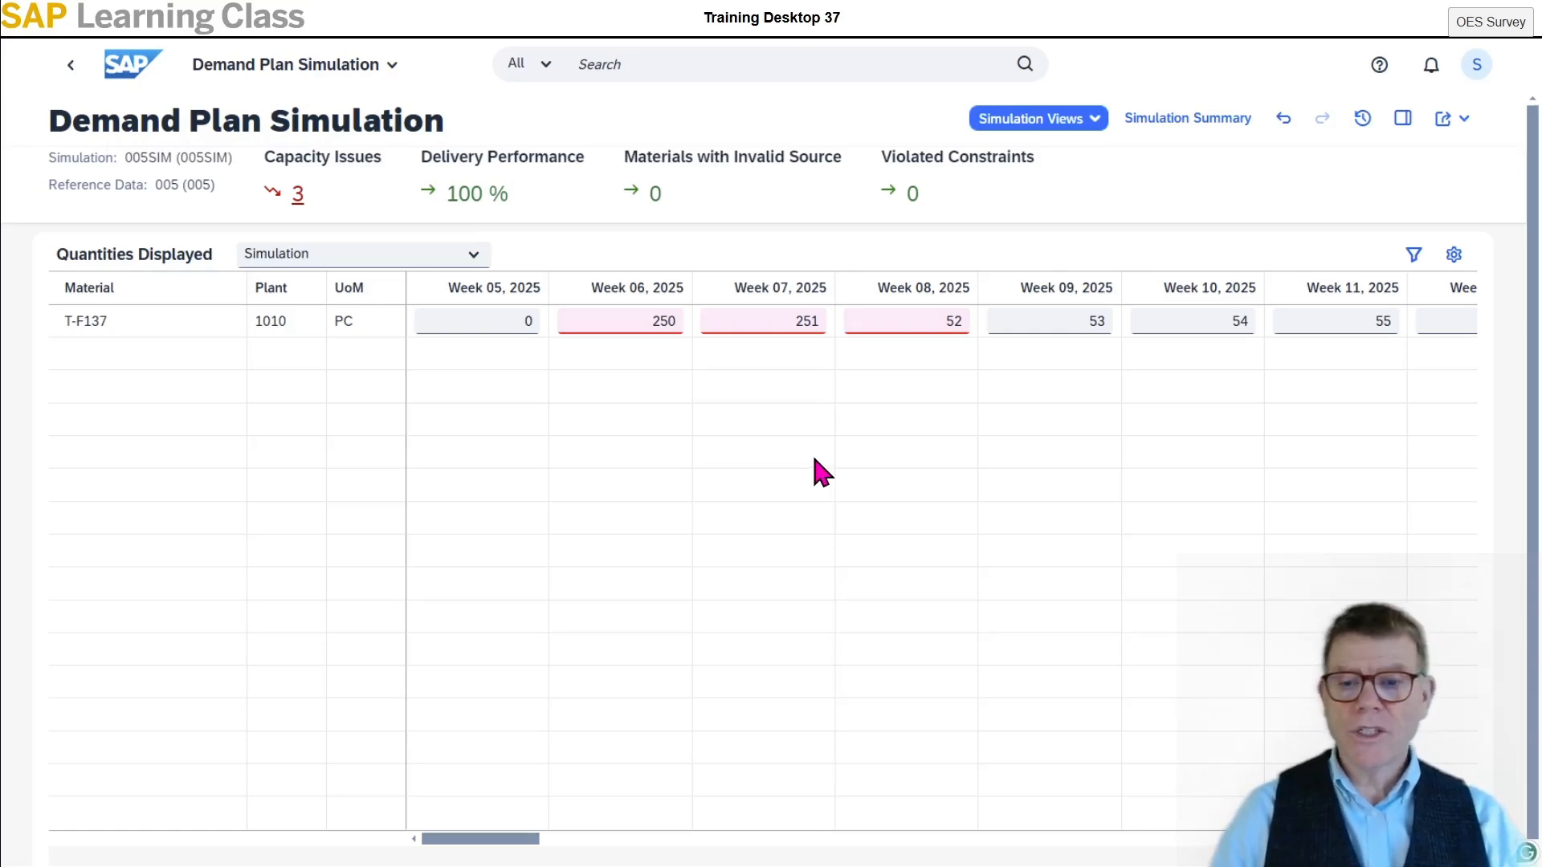
Open Process pMRP Simulations from the home page and bring up the release parameters for simulation 005SIM.
{"action": "left_click", "coordinate": [133, 76]}
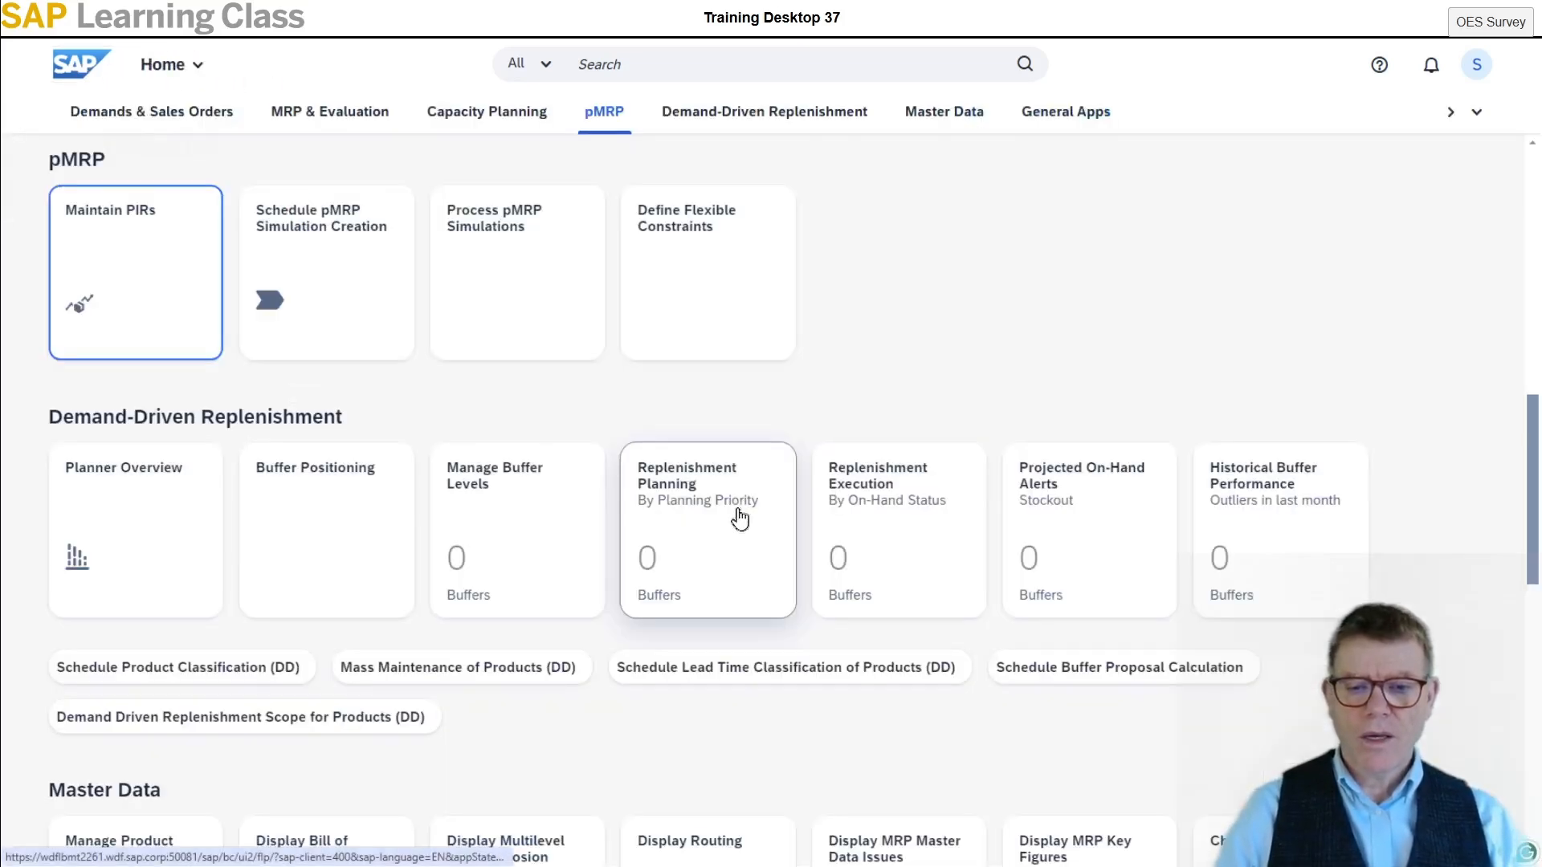
{"action": "left_click", "coordinate": [502, 251]}
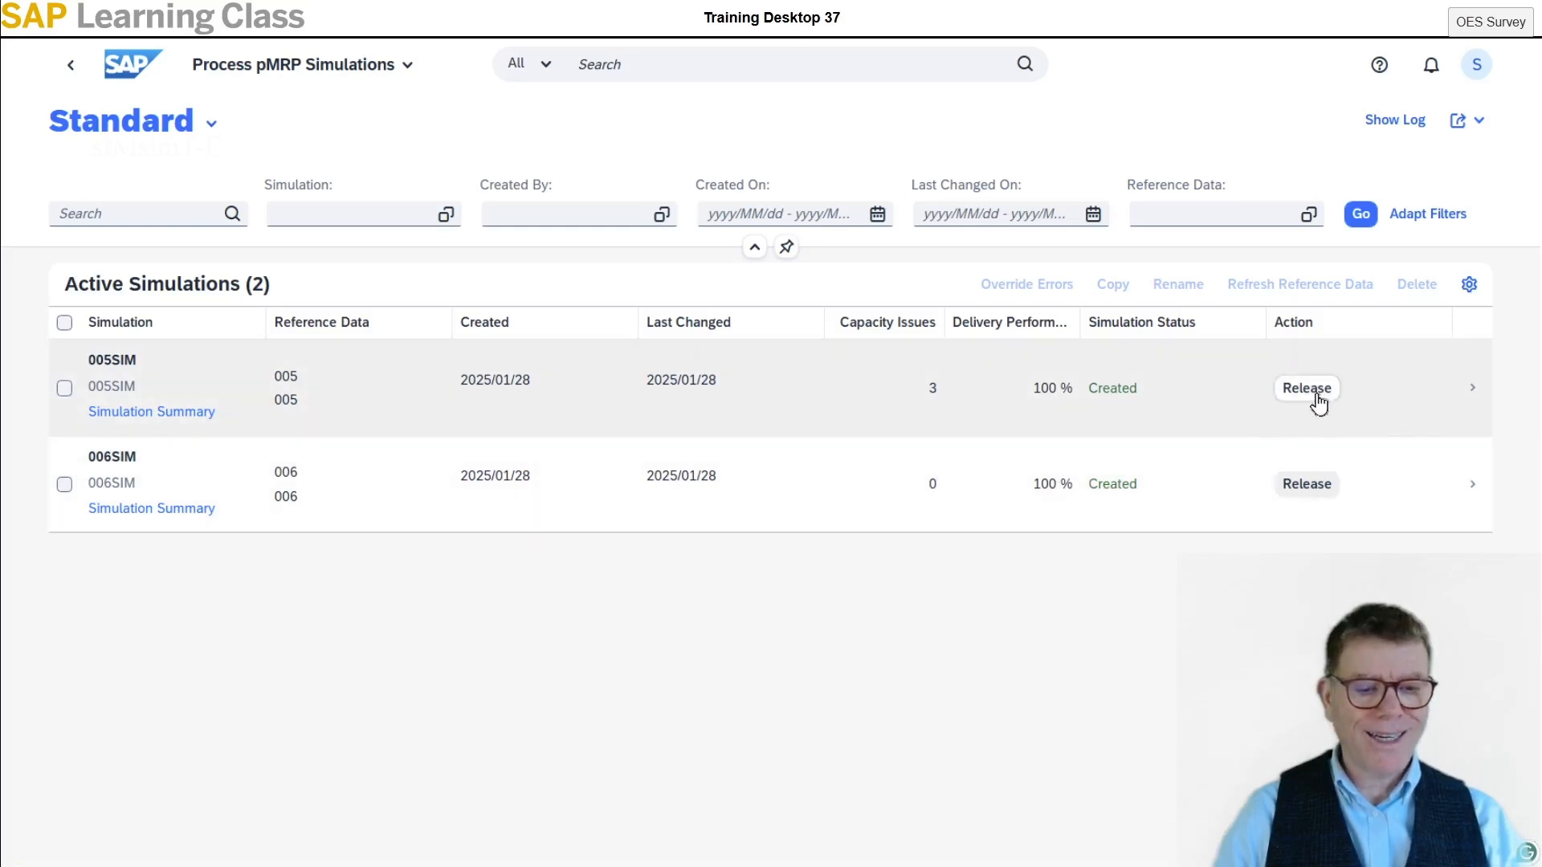
{"action": "left_click", "coordinate": [1307, 389]}
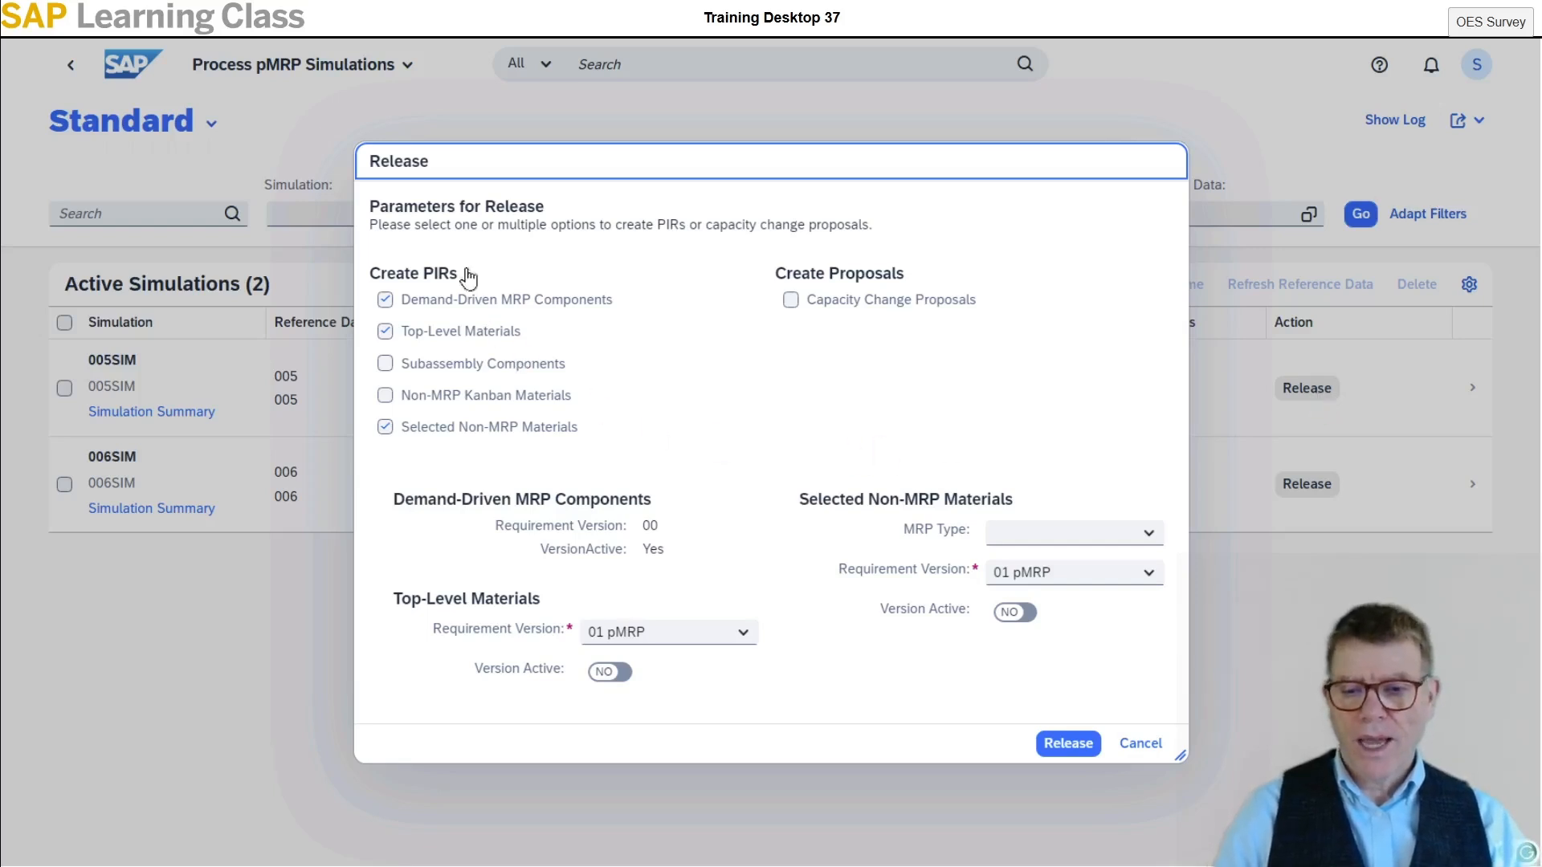
{"action": "left_click", "coordinate": [830, 317]}
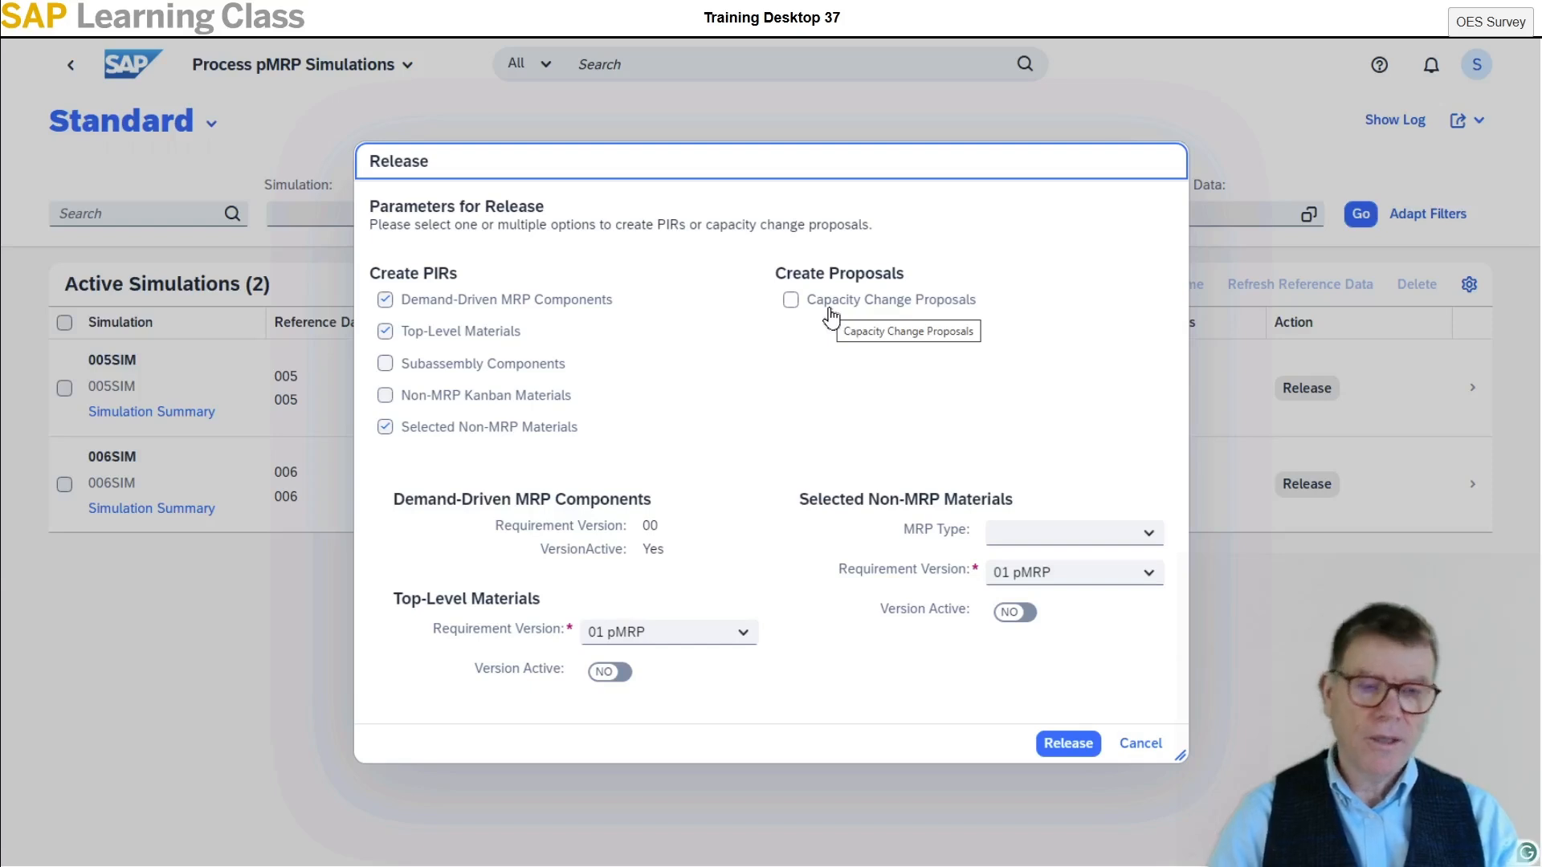